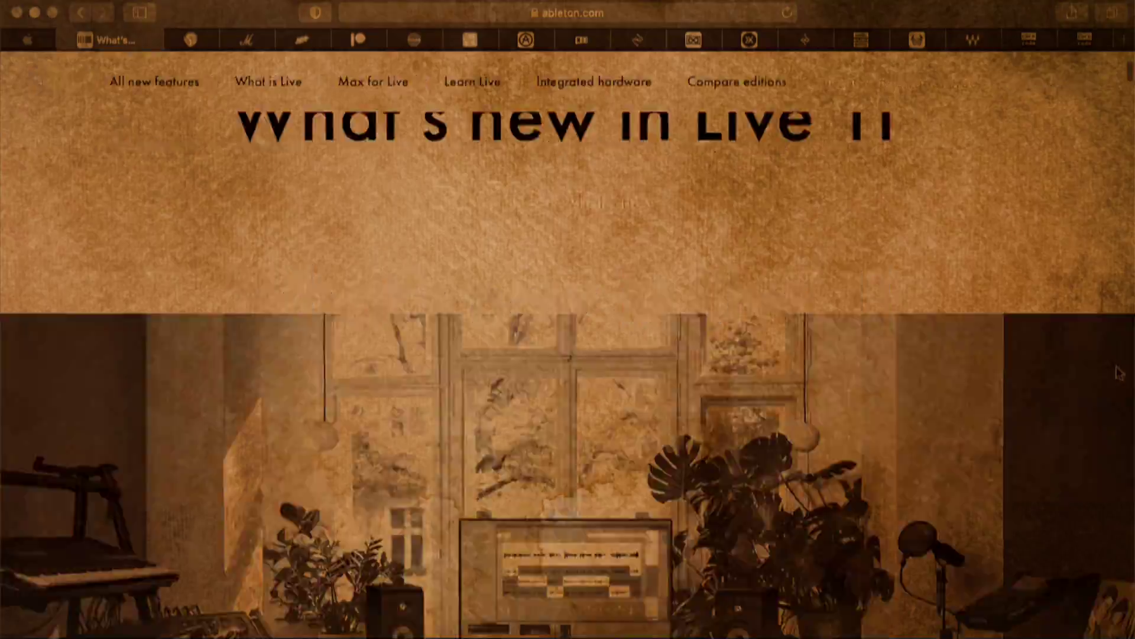
Scroll down the first plugin-vendor pages one tab after another
scroll(1118, 373, "down", 20)
scroll(1118, 372, "down", 15)
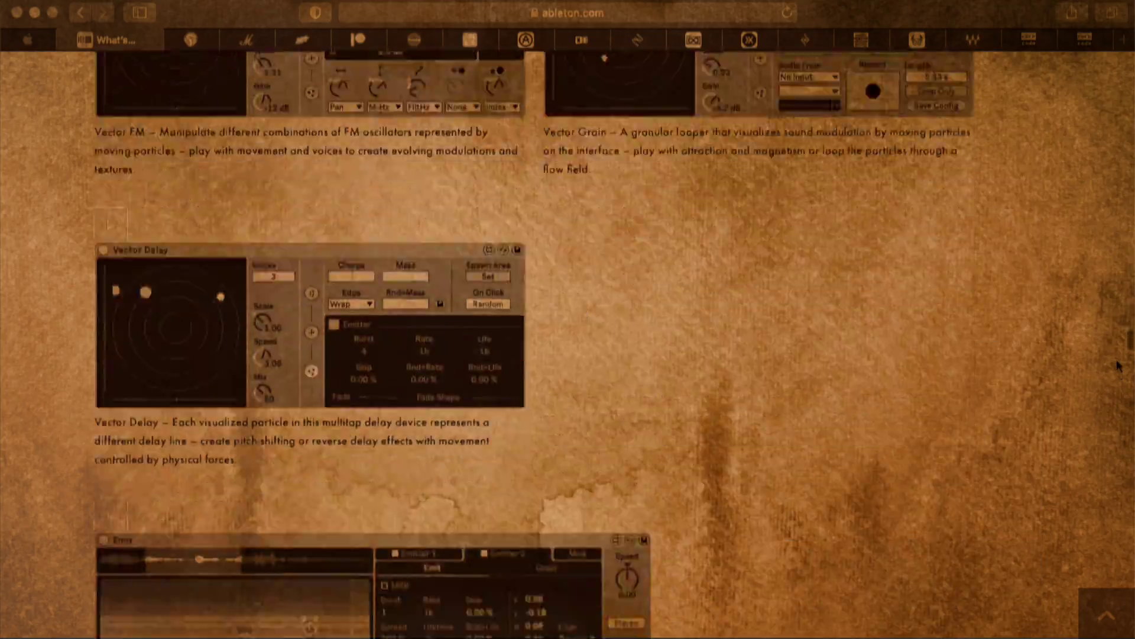
key("ctrl+Tab")
key("ctrl+Tab")
scroll(1113, 364, "down", 10)
scroll(1113, 364, "down", 15)
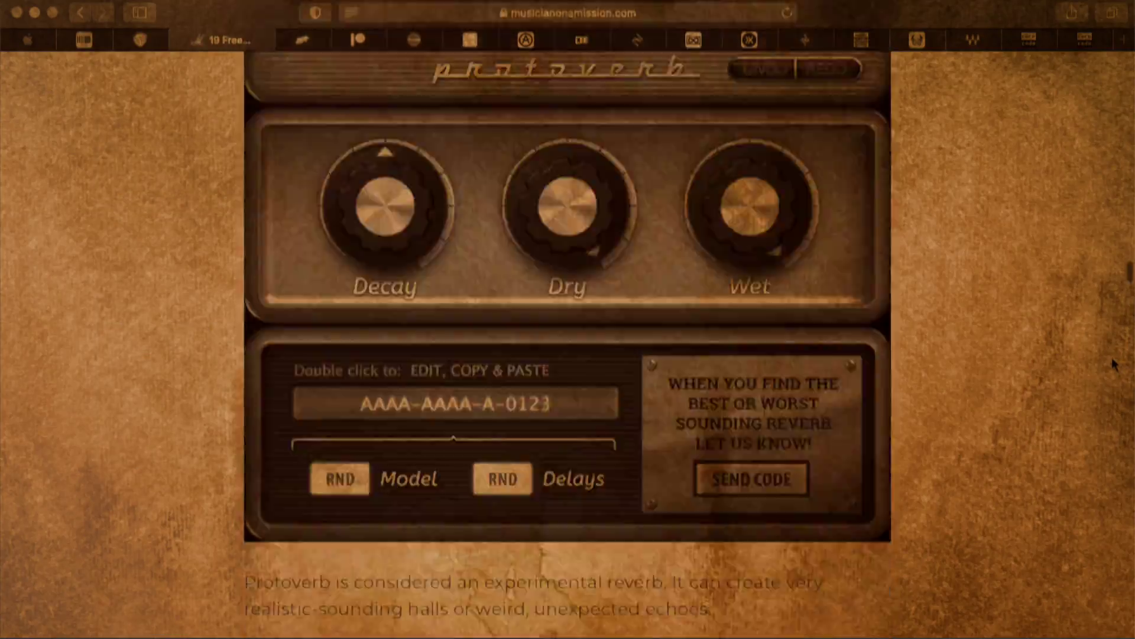
Continue through the Airwindows and iZotope pages to the UVI Falcon page
key("ctrl+Tab")
scroll(1113, 363, "down", 10)
scroll(1113, 364, "down", 10)
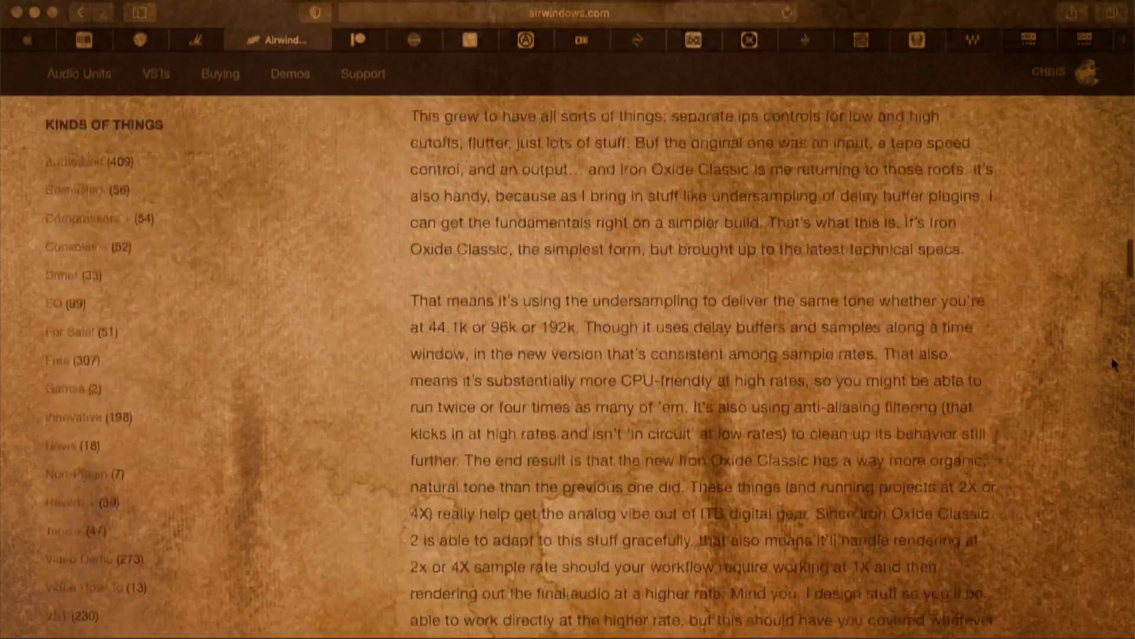
key("ctrl+Tab")
scroll(1113, 364, "down", 15)
scroll(1113, 362, "down", 10)
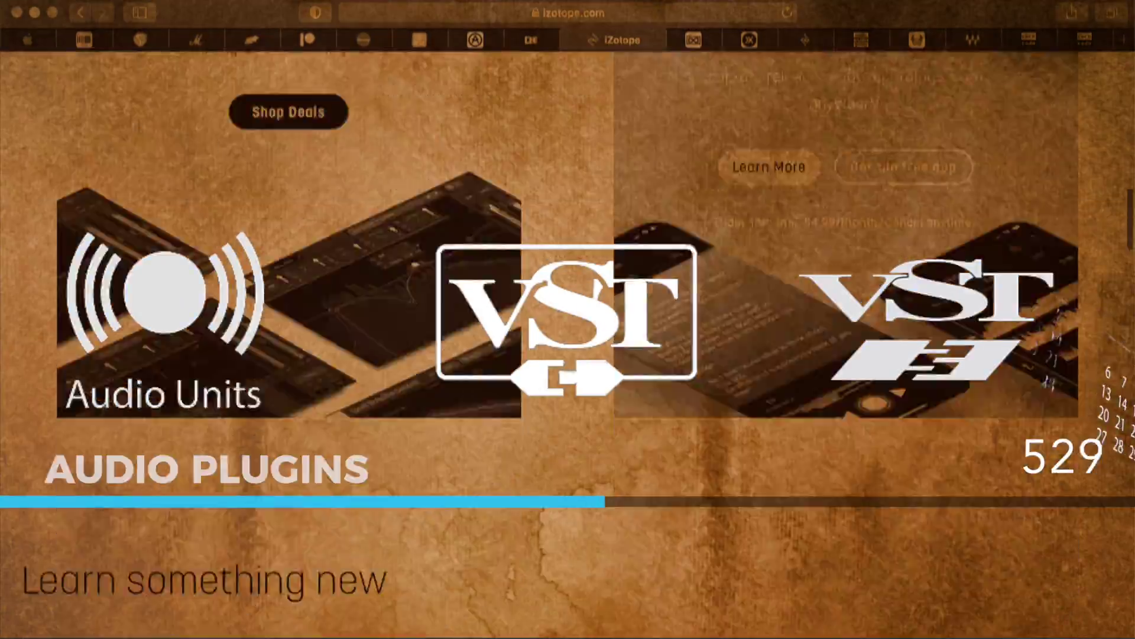
key("ctrl+Tab")
scroll(658, 257, "down", 5)
scroll(658, 257, "down", 15)
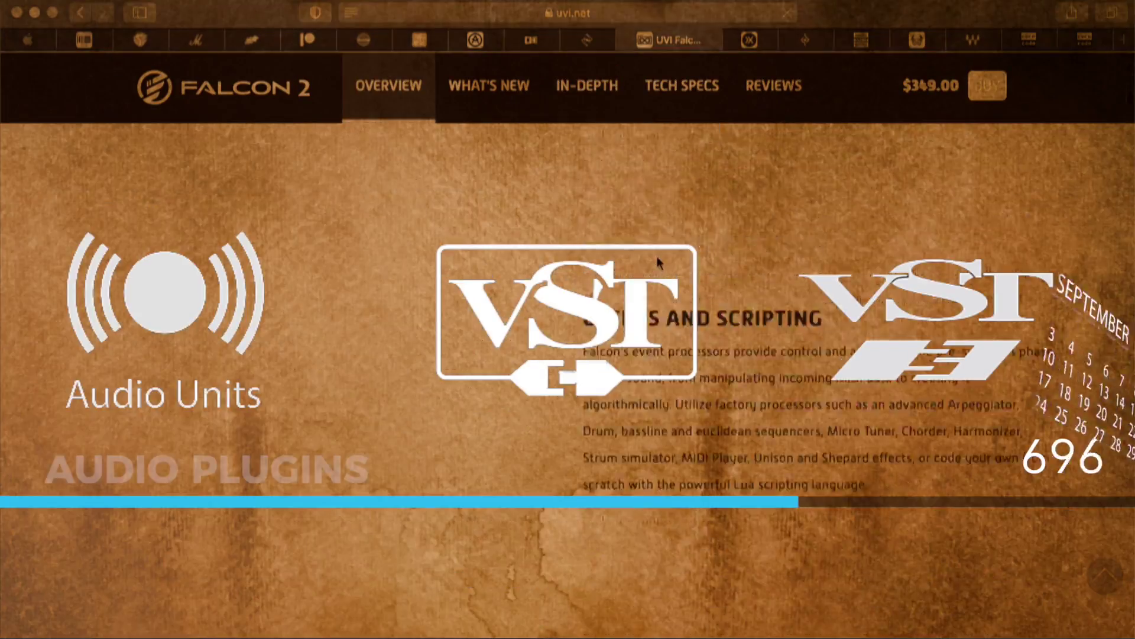
key("ctrl+Tab")
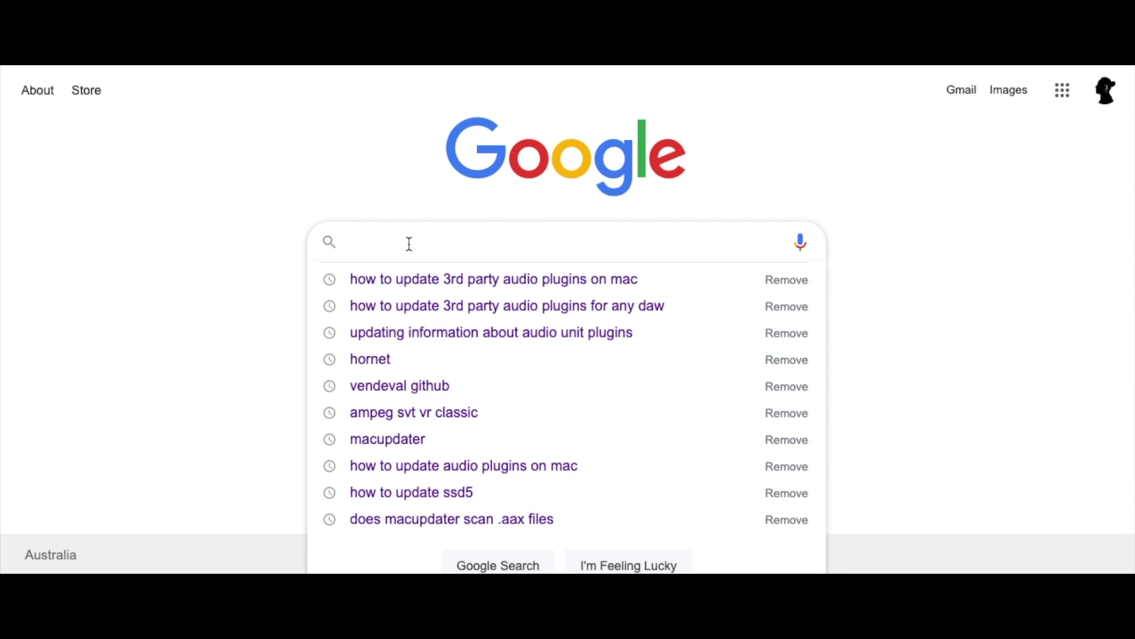
Search Google for 'how to update 3rd party audio plugins on mac' and scroll the results
type("how")
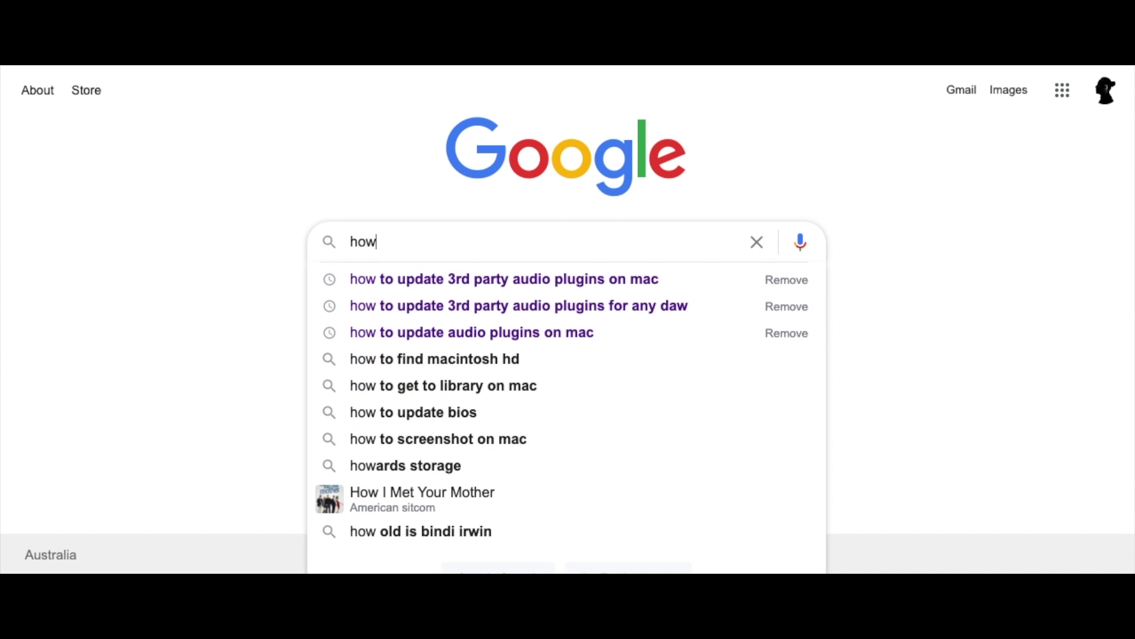
left_click(464, 282)
scroll(465, 287, "down", 10)
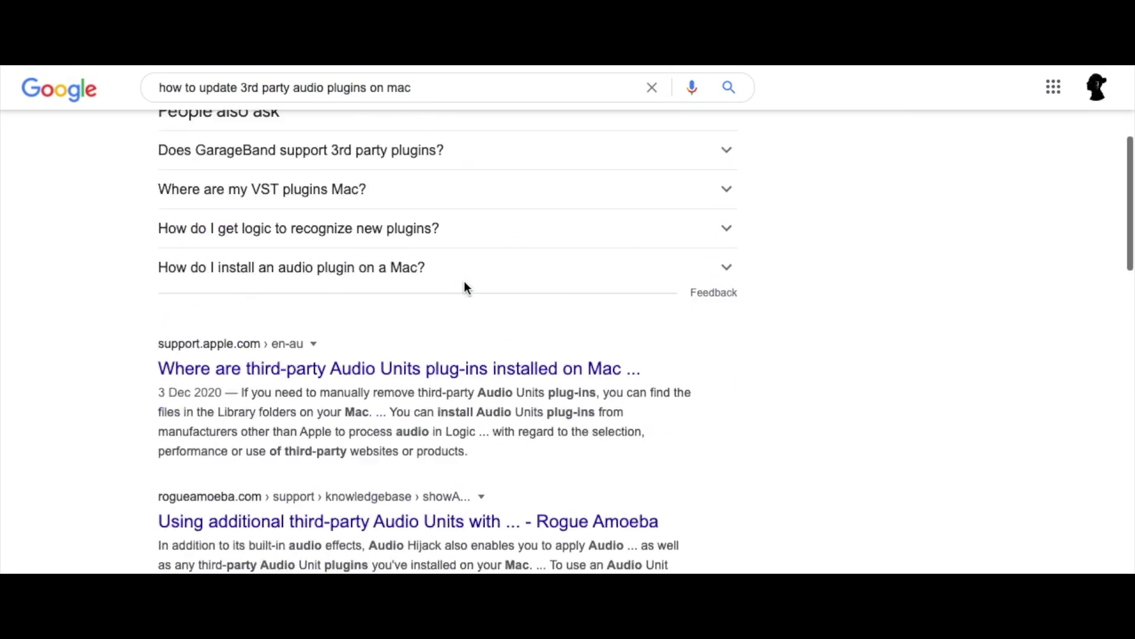
scroll(464, 286, "down", 15)
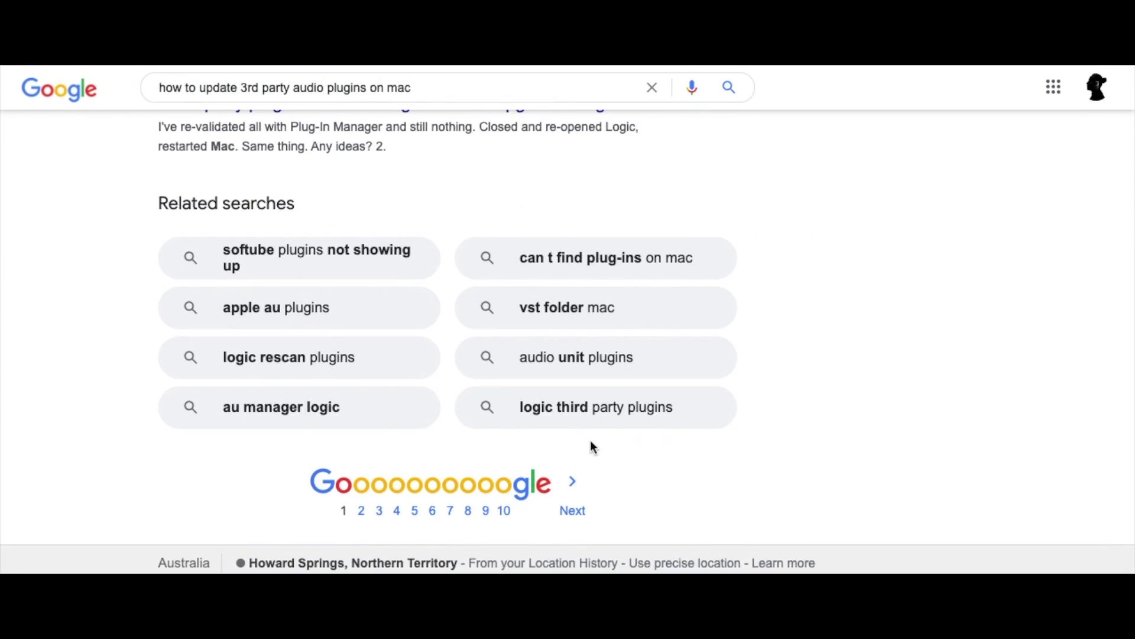
Page forward twice to the third page of results and scroll it
left_click(577, 519)
scroll(748, 426, "down", 15)
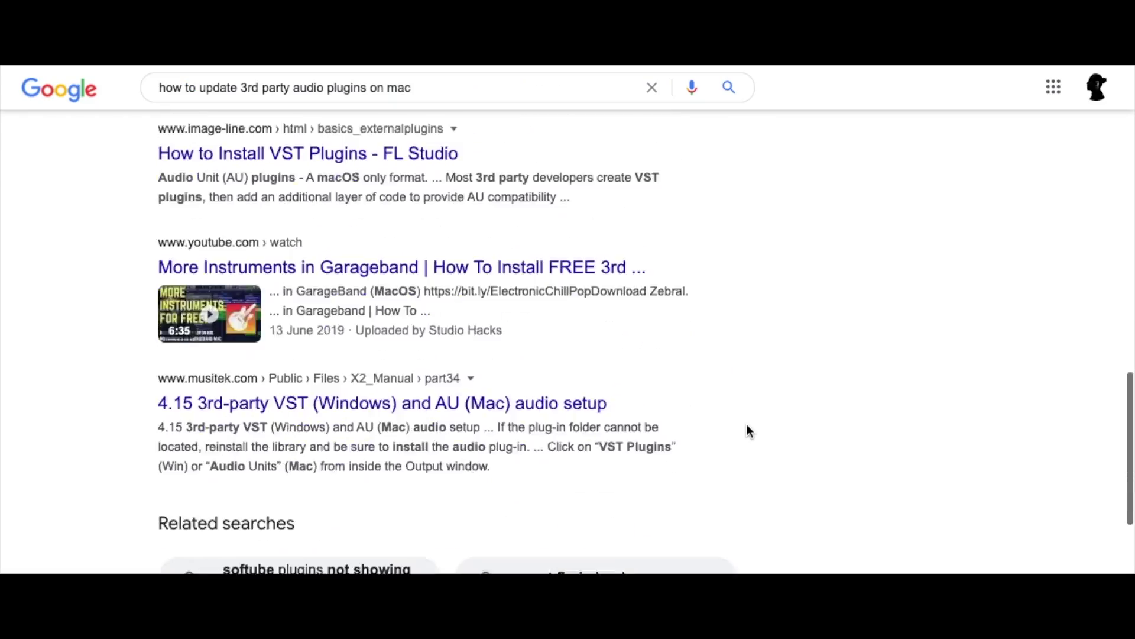
left_click(601, 509)
scroll(763, 439, "down", 15)
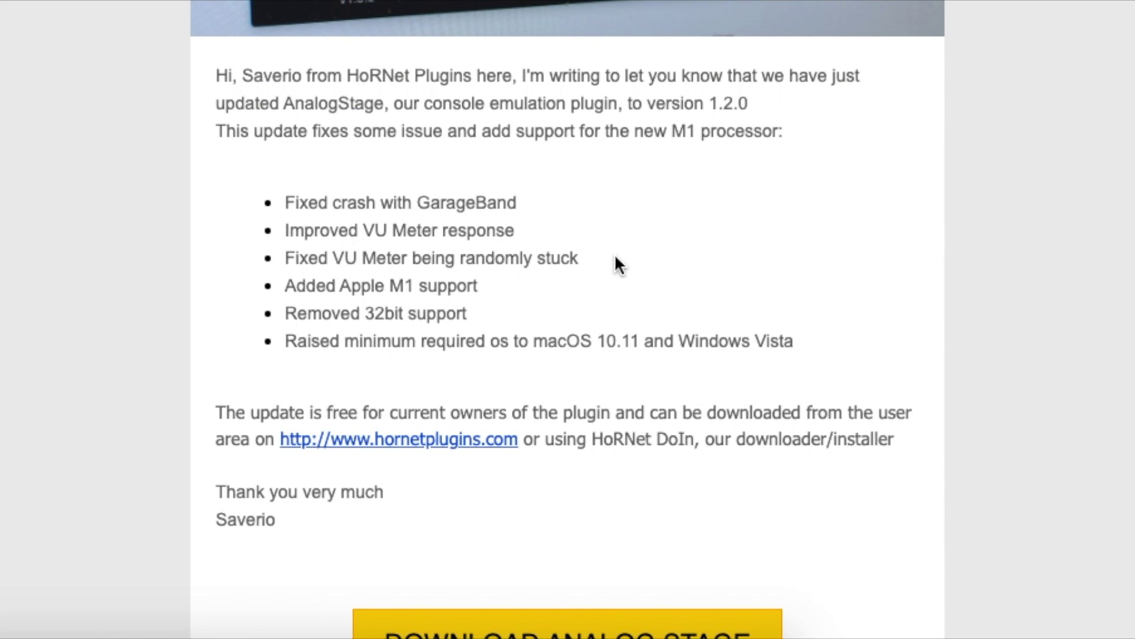
scroll(751, 331, "down", 2)
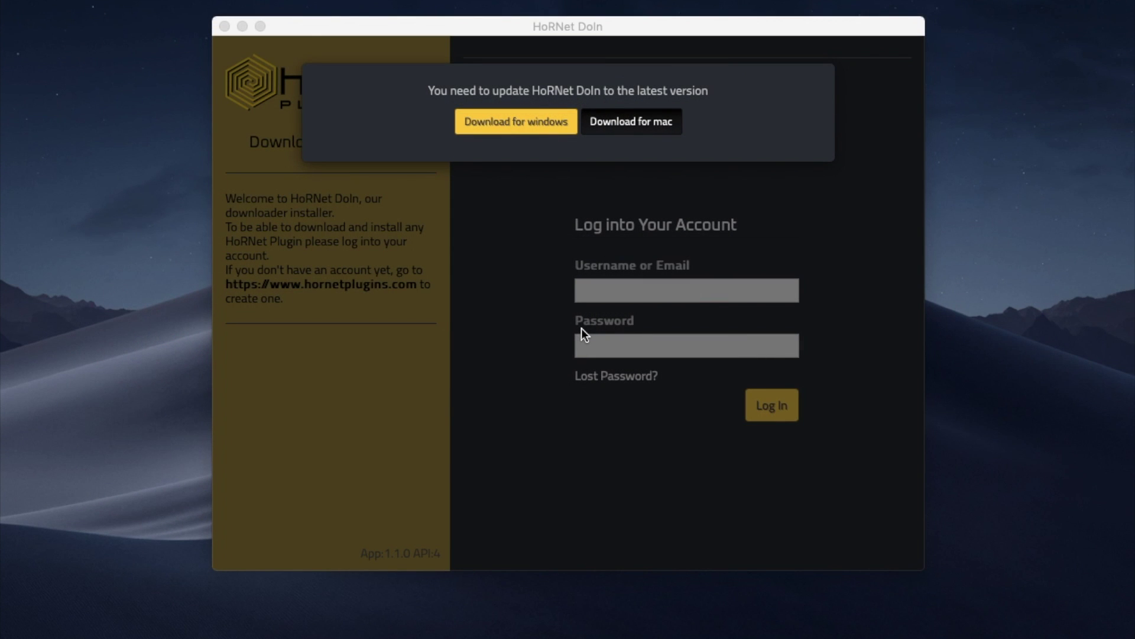
Scroll the HoRNet update email and move the Library window aside
scroll(580, 332, "down", 10)
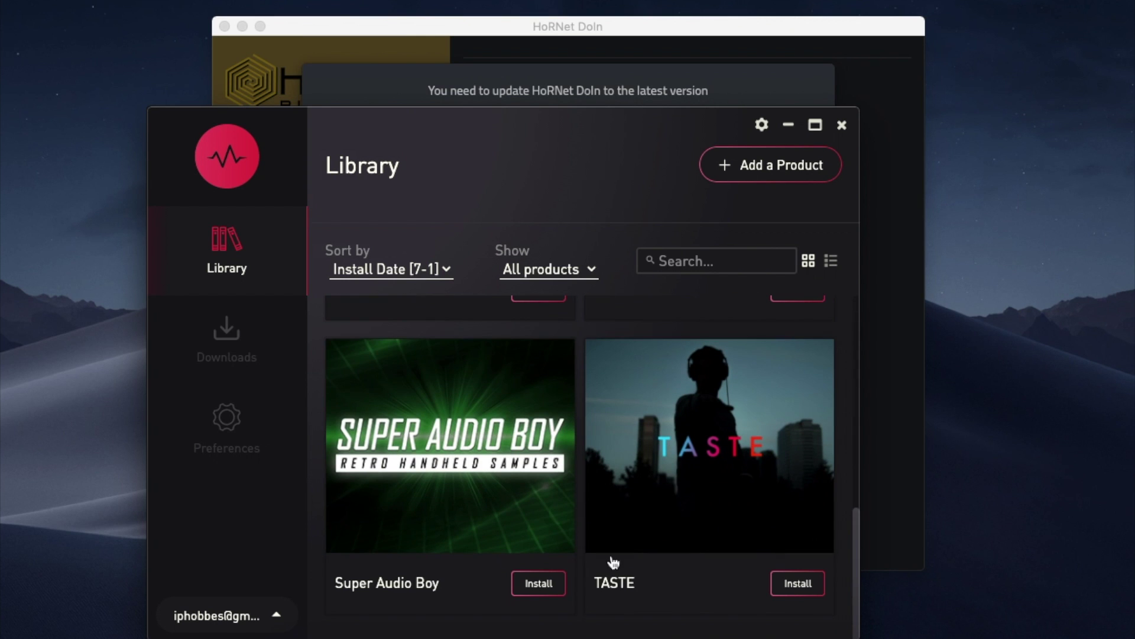
left_click_drag(596, 109, 455, 41)
Launch the installation manager from Launchpad and view installed Softube products, showing Saturation Knob 2.5.13
key("F4")
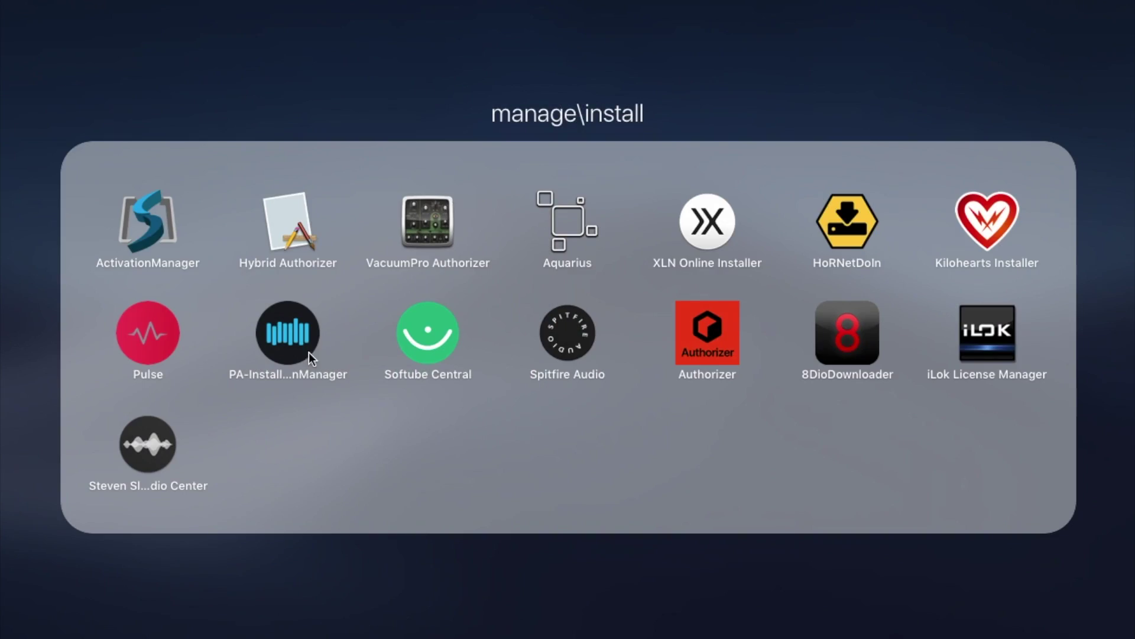
left_click(309, 352)
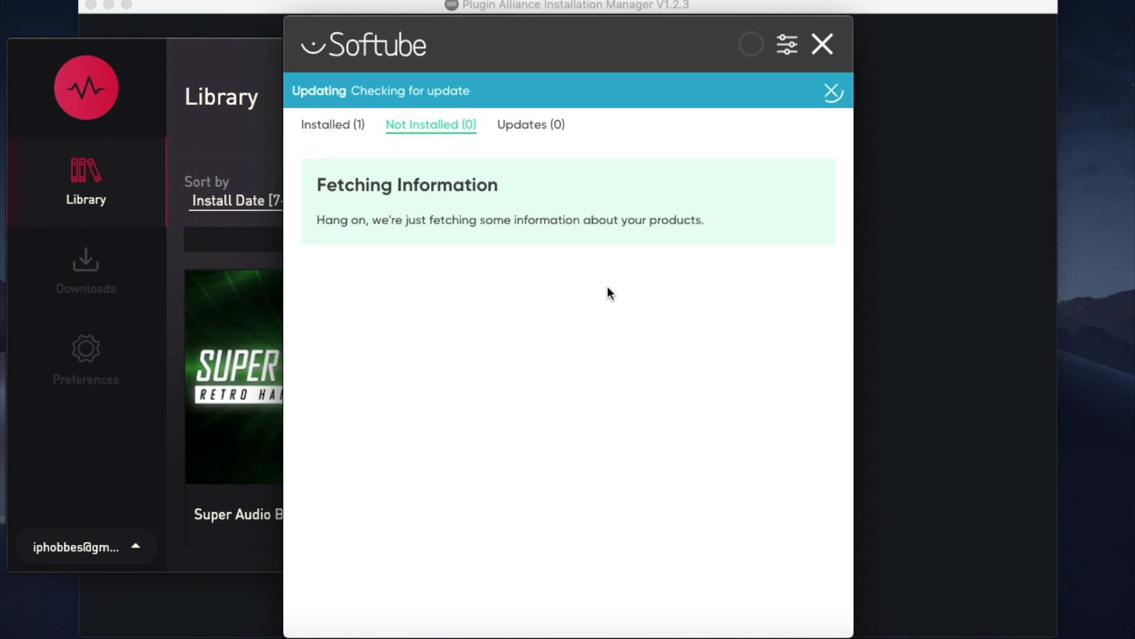
left_click(330, 124)
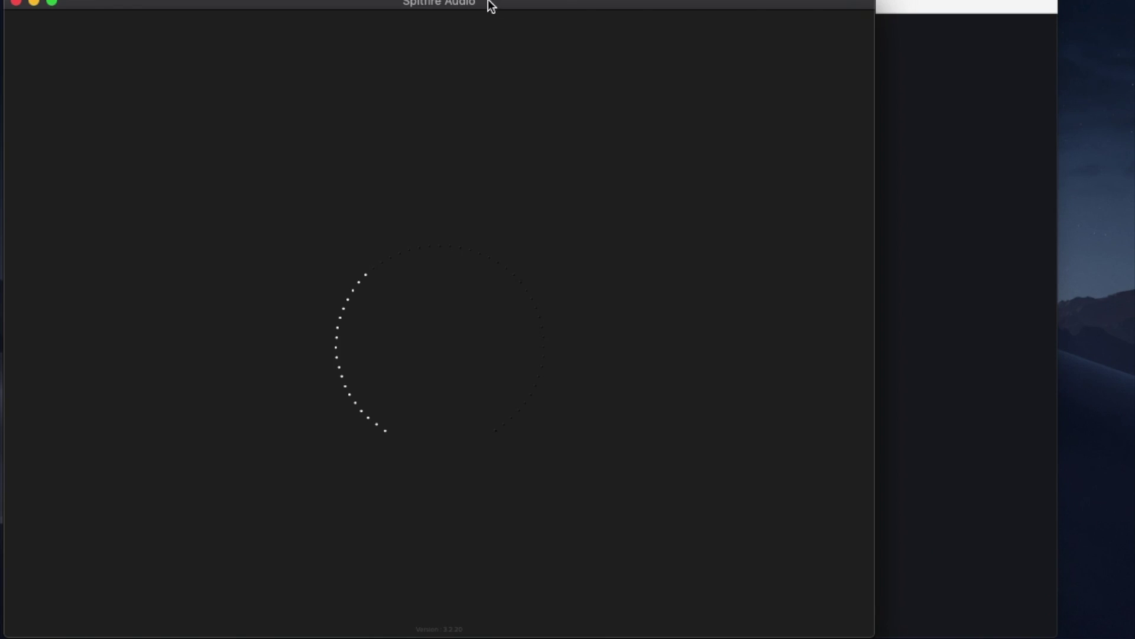
Check Spitfire Audio's empty updates list, then open the LABS collection
left_click_drag(489, 5, 615, 4)
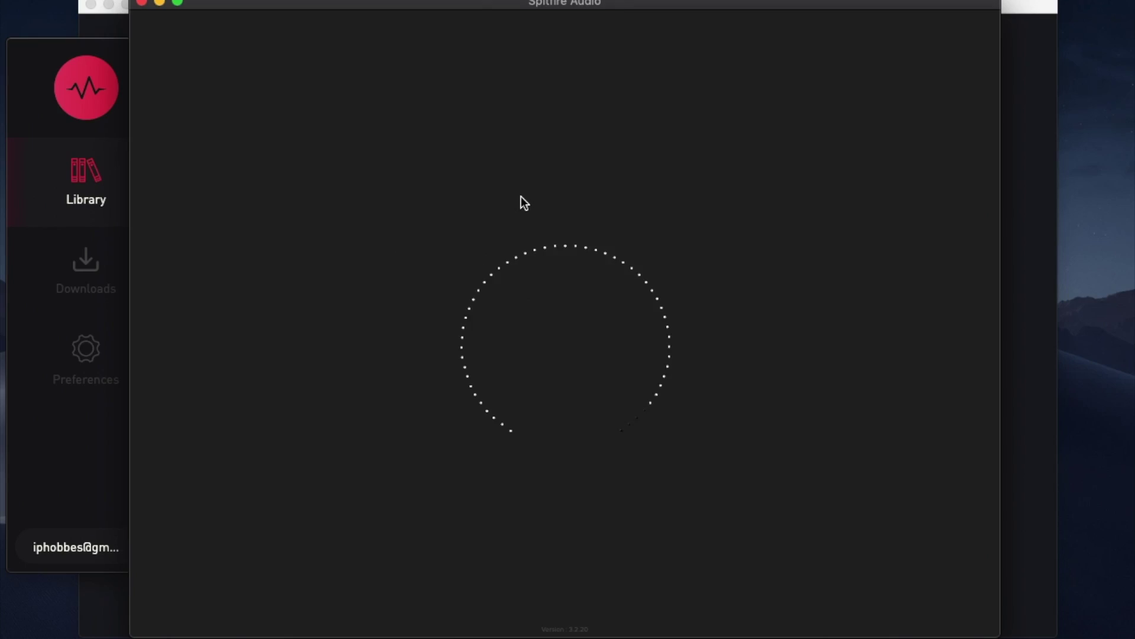
left_click(418, 87)
left_click(283, 41)
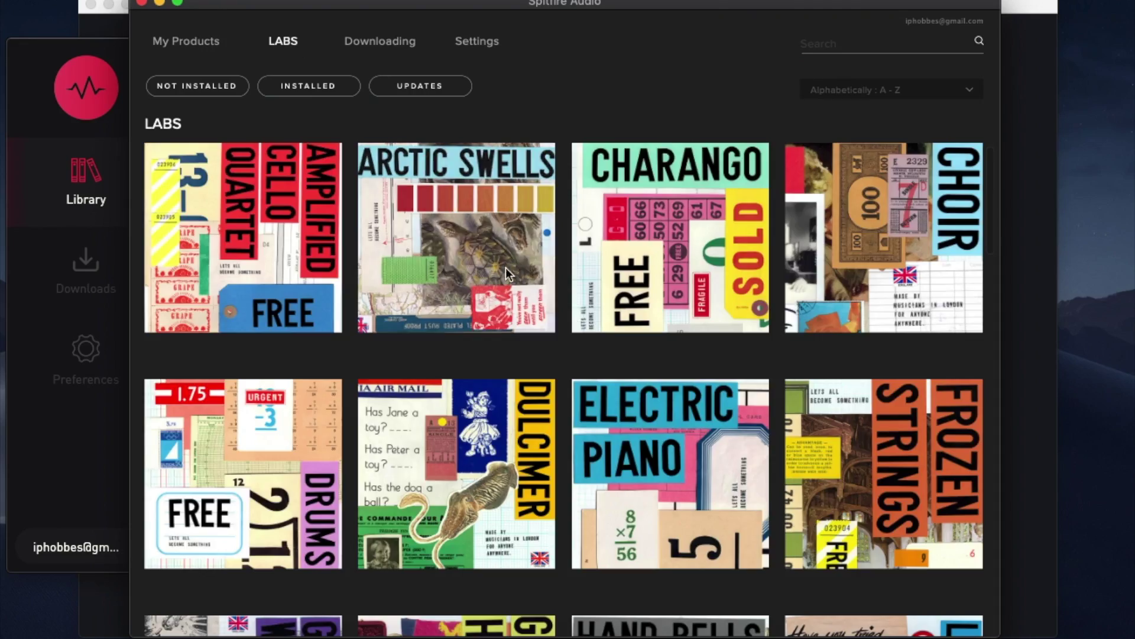
scroll(505, 268, "down", 5)
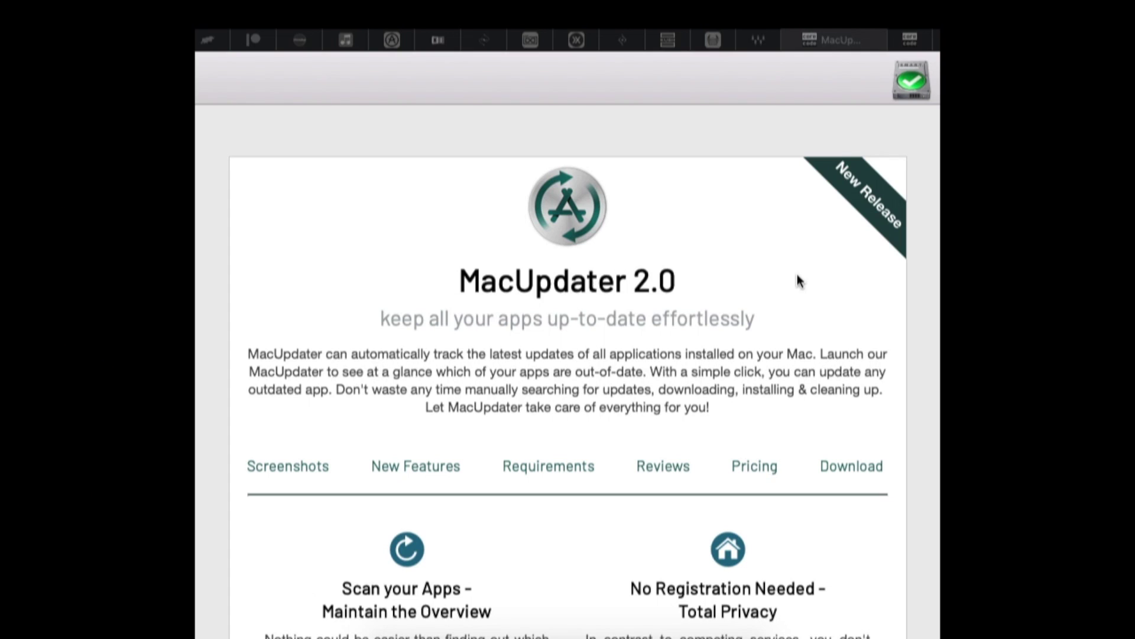
Scroll to MacUpdater's pricing and download section, then launch MacUpdater from Launchpad
scroll(800, 282, "down", 10)
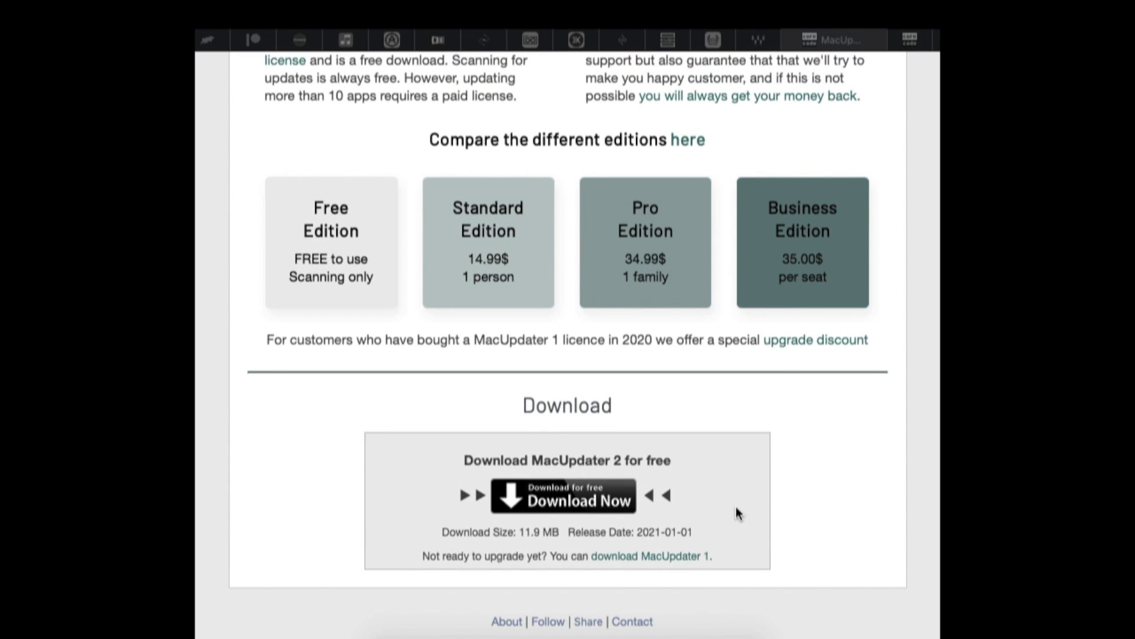
key("F4")
left_click(844, 520)
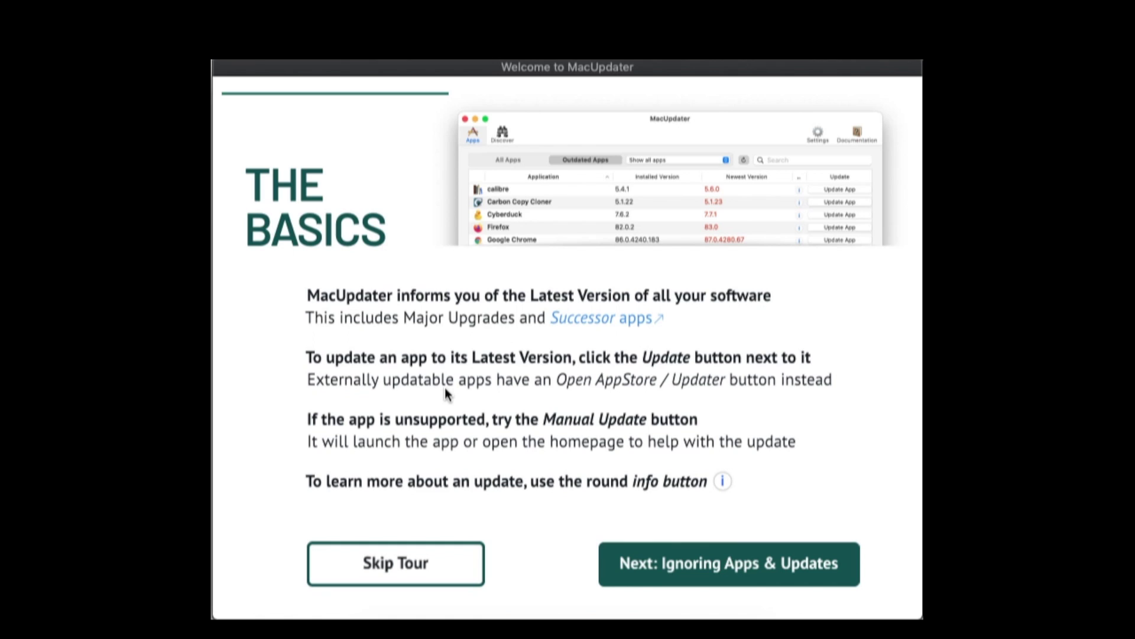
Advance the welcome tour through Ignoring Apps & Updates to New in Version 2
left_click(773, 577)
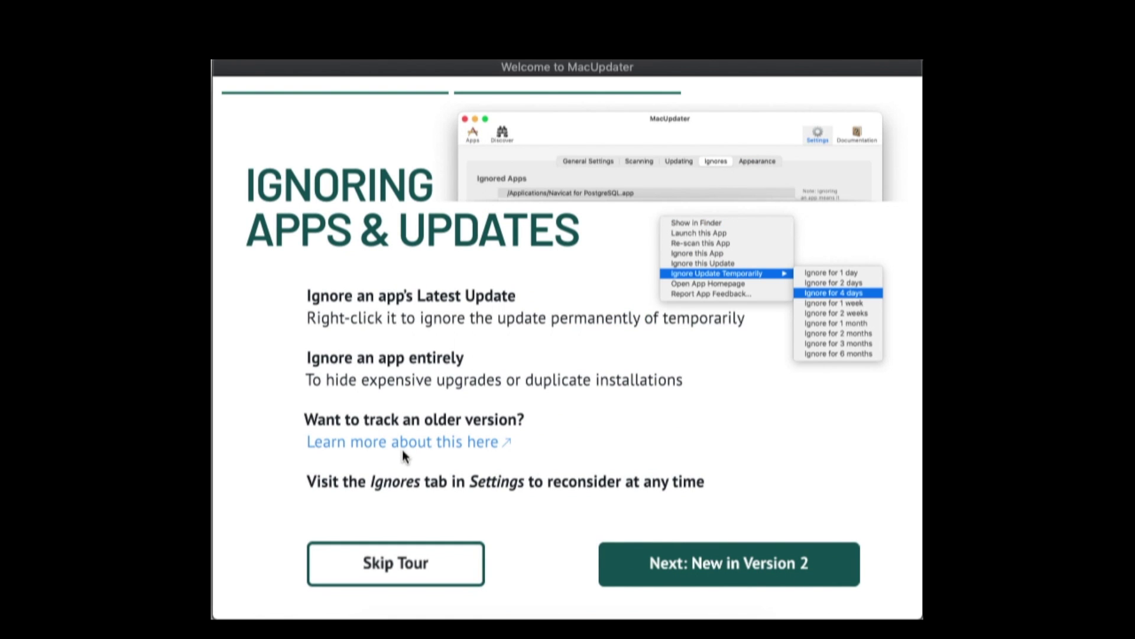
left_click(724, 540)
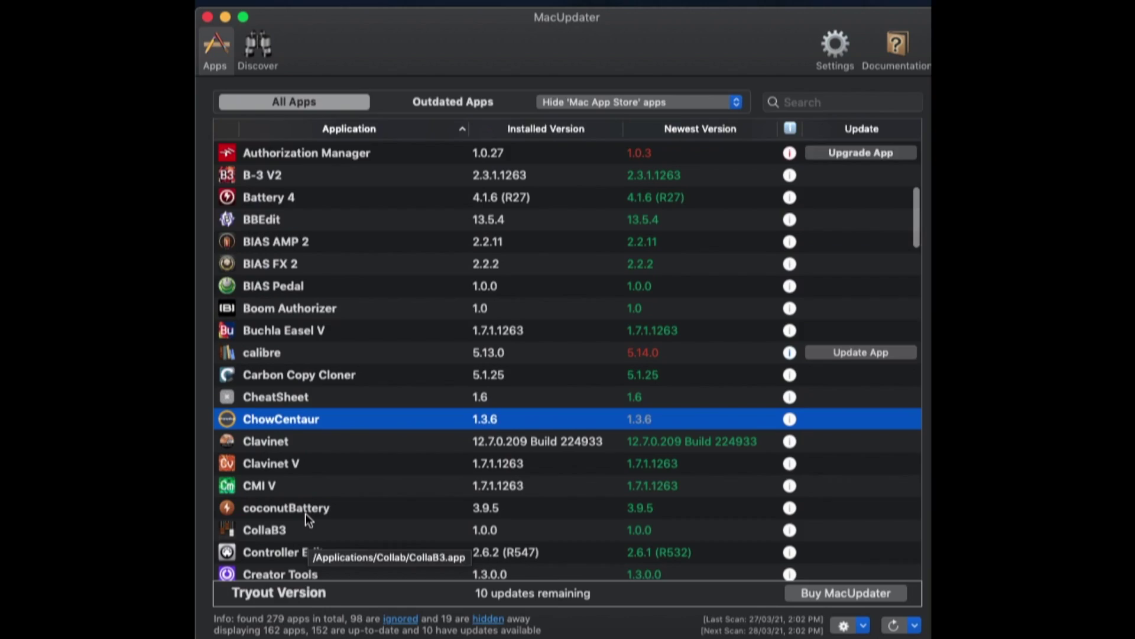
Update calibre to 5.14.0 and upgrade Firefox to 87.0 from the All Apps list
scroll(306, 514, "down", 4)
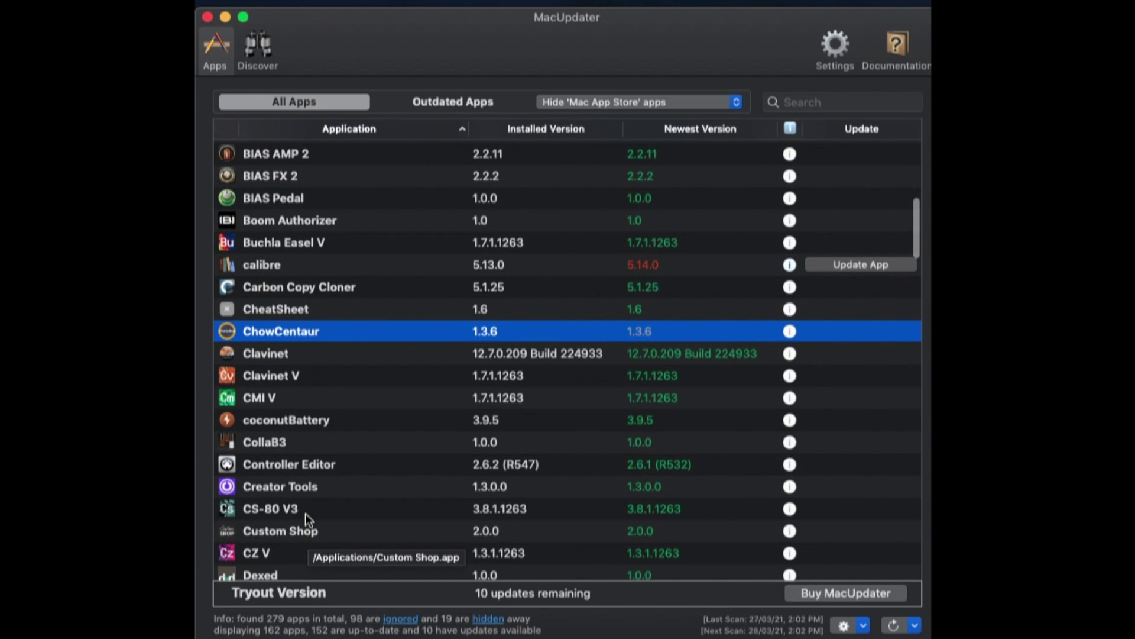
scroll(307, 513, "down", 2)
scroll(307, 515, "down", 1)
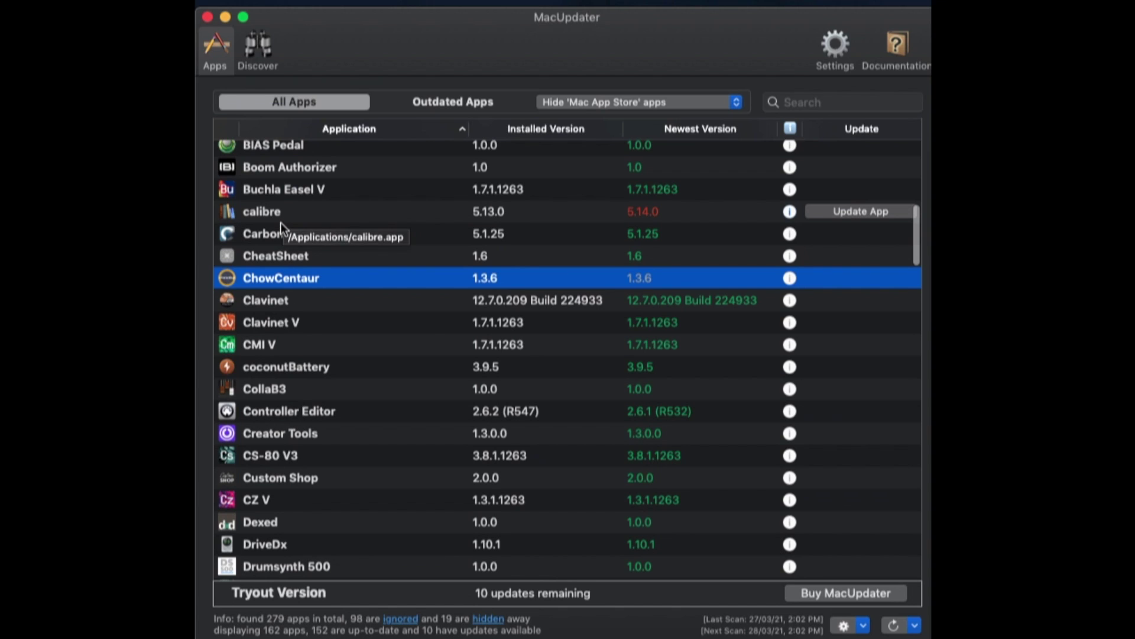
left_click(861, 211)
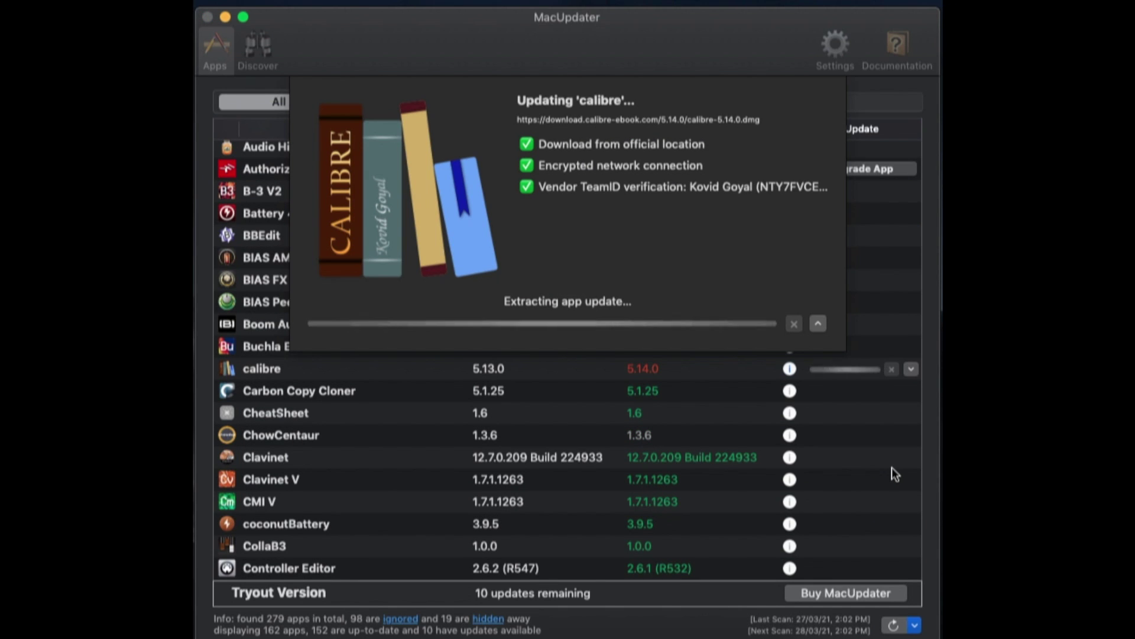
scroll(875, 450, "down", 10)
left_click(861, 419)
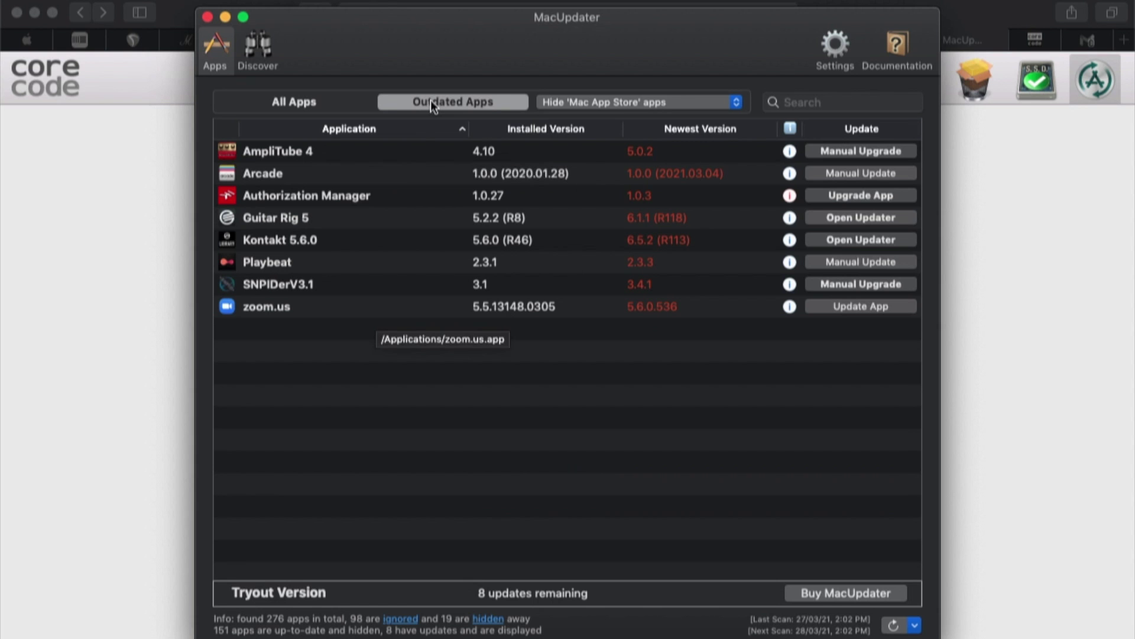
Select Playbeat in the All Apps list and bring up its manual update options
left_click(411, 258)
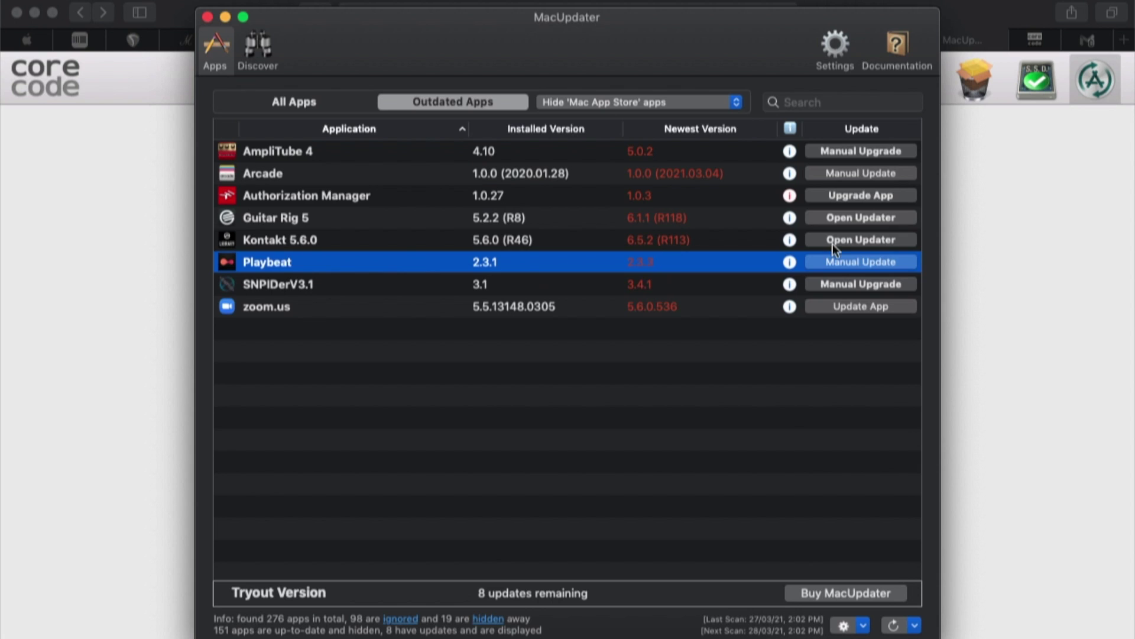
key("super+1")
scroll(526, 378, "down", 20)
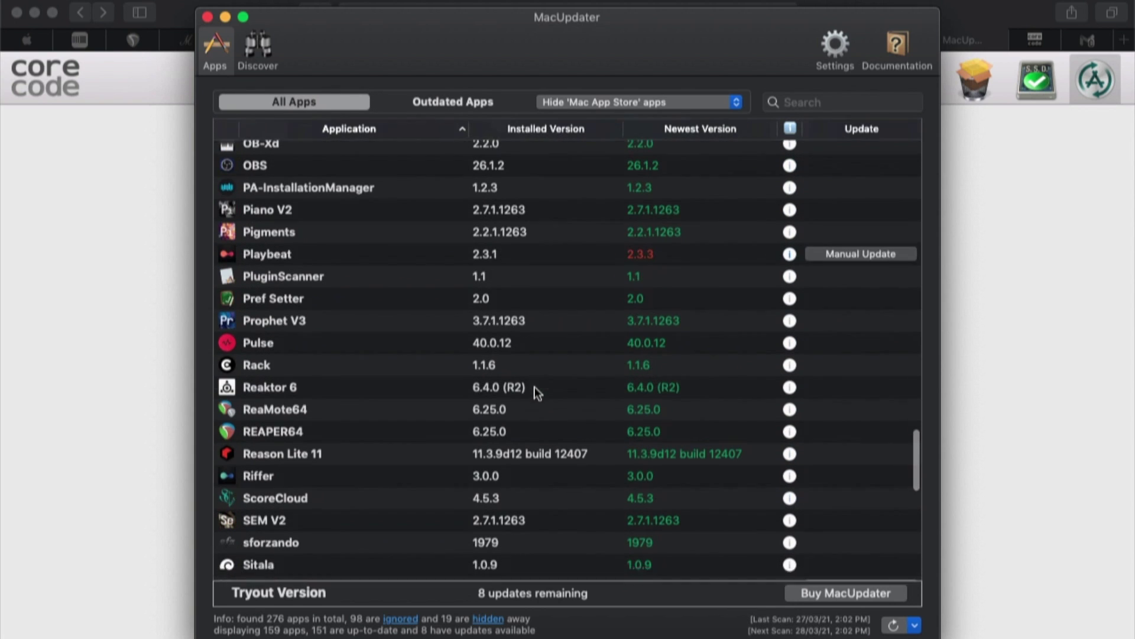
scroll(535, 387, "up", 1)
left_click(424, 265)
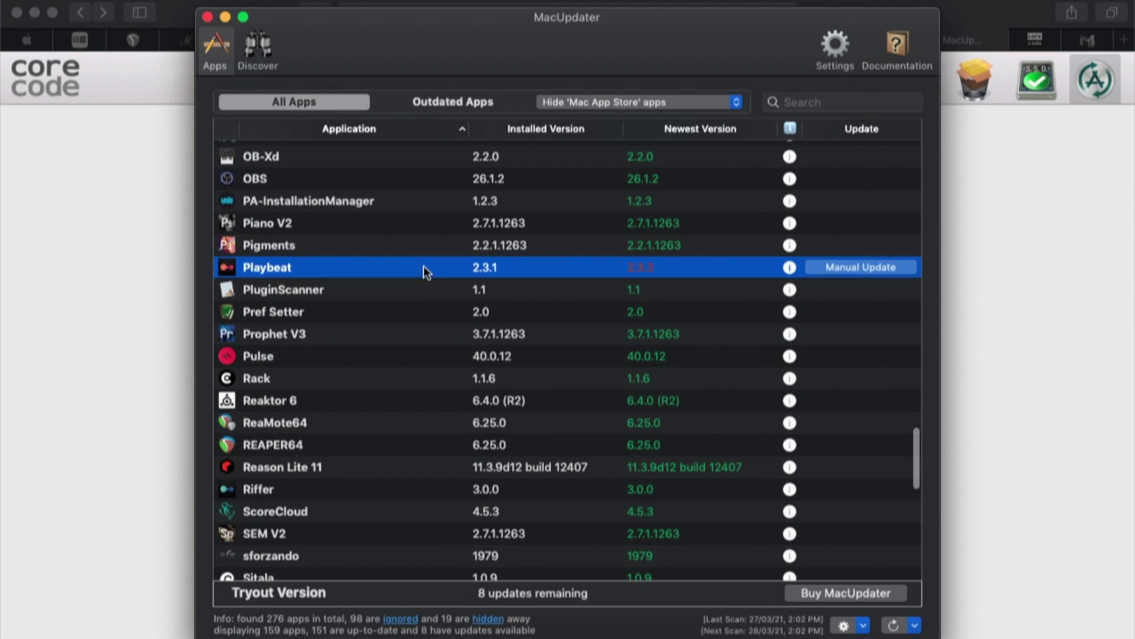
left_click(868, 257)
Launch Playbeat to check its version in the credits and settings, then quit it
left_click(739, 248)
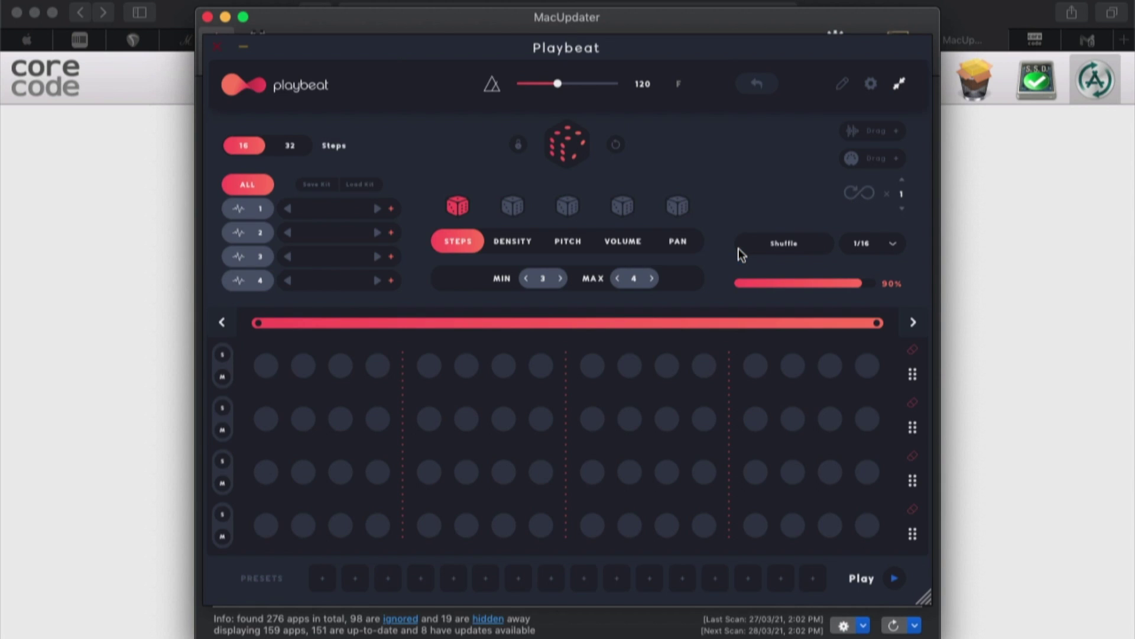
left_click(337, 86)
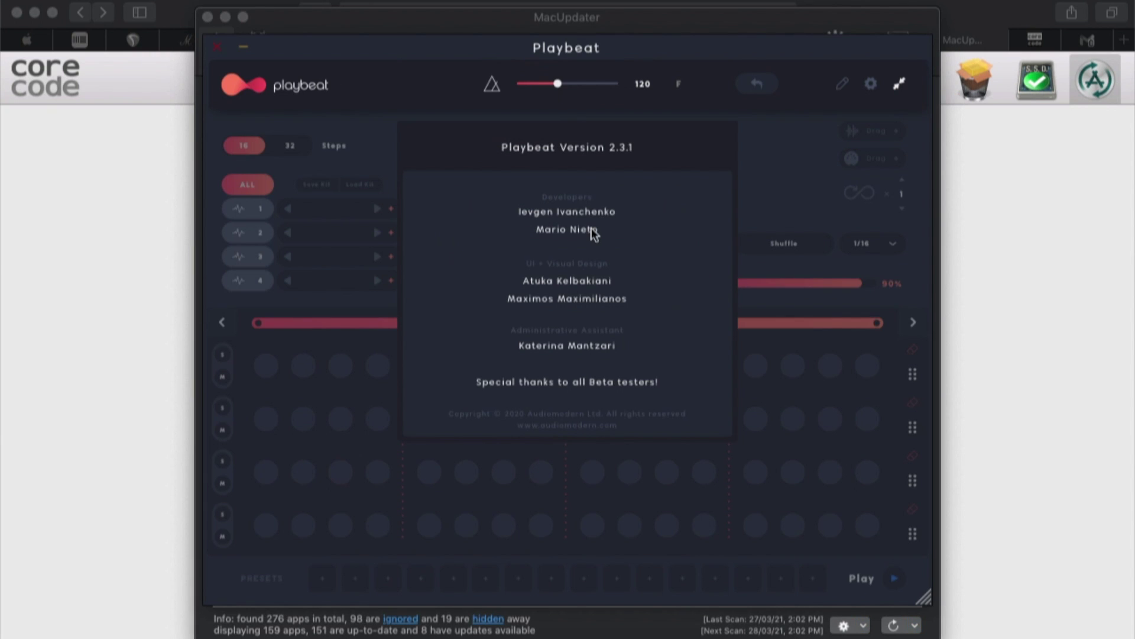
left_click(569, 376)
left_click(870, 83)
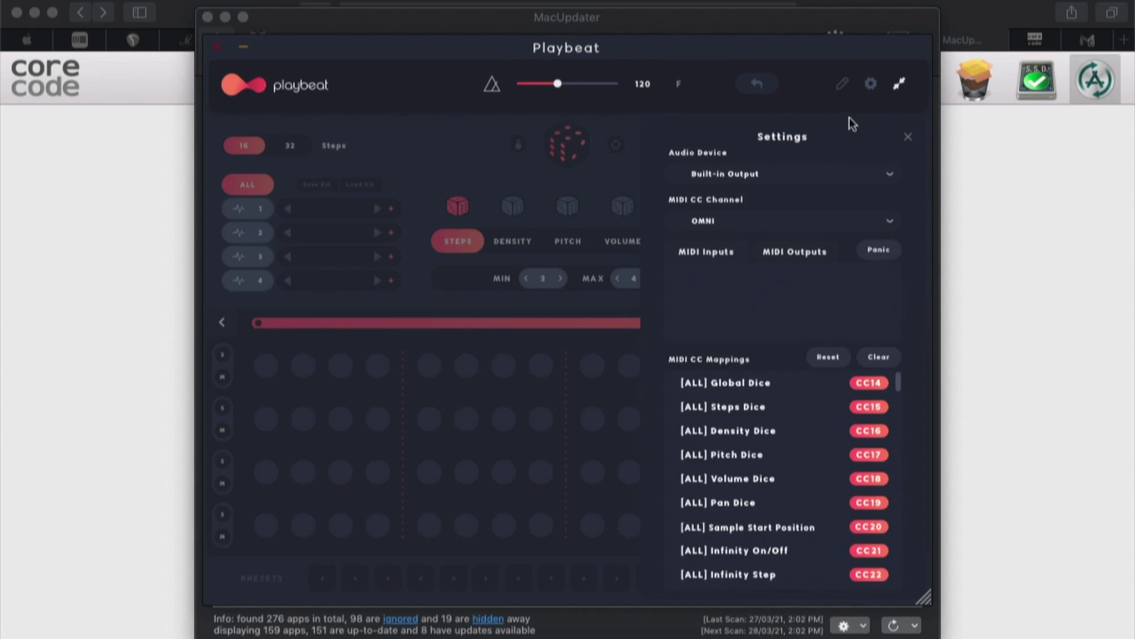
key("Escape")
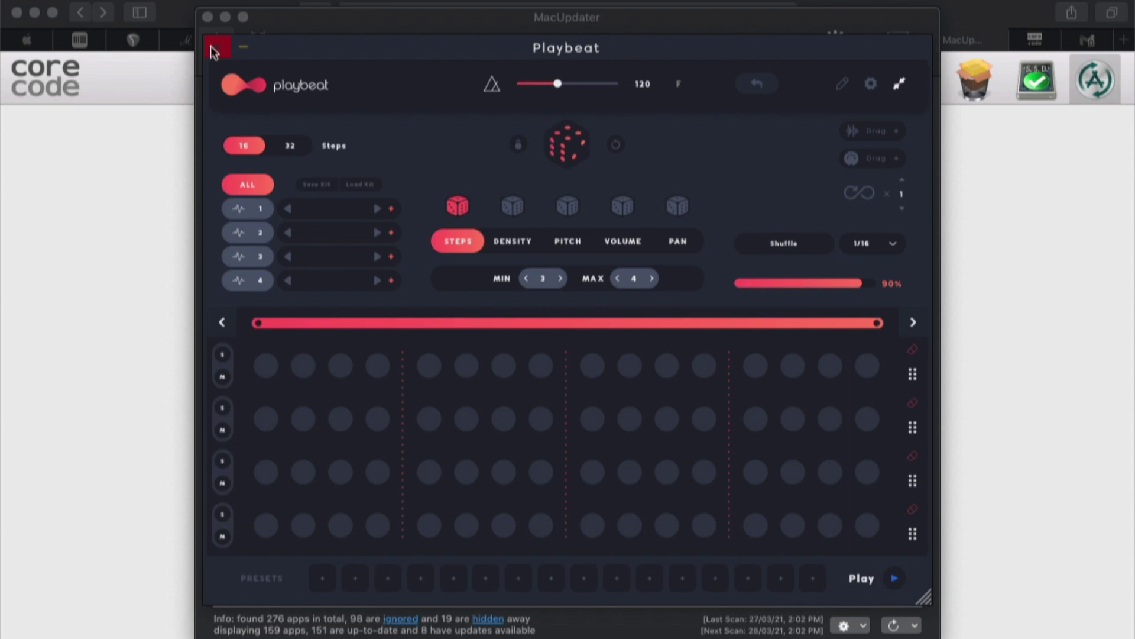
left_click(217, 46)
Open Playbeat's homepage and go to the account downloads listing Playbeat 2.3.3
left_click(868, 266)
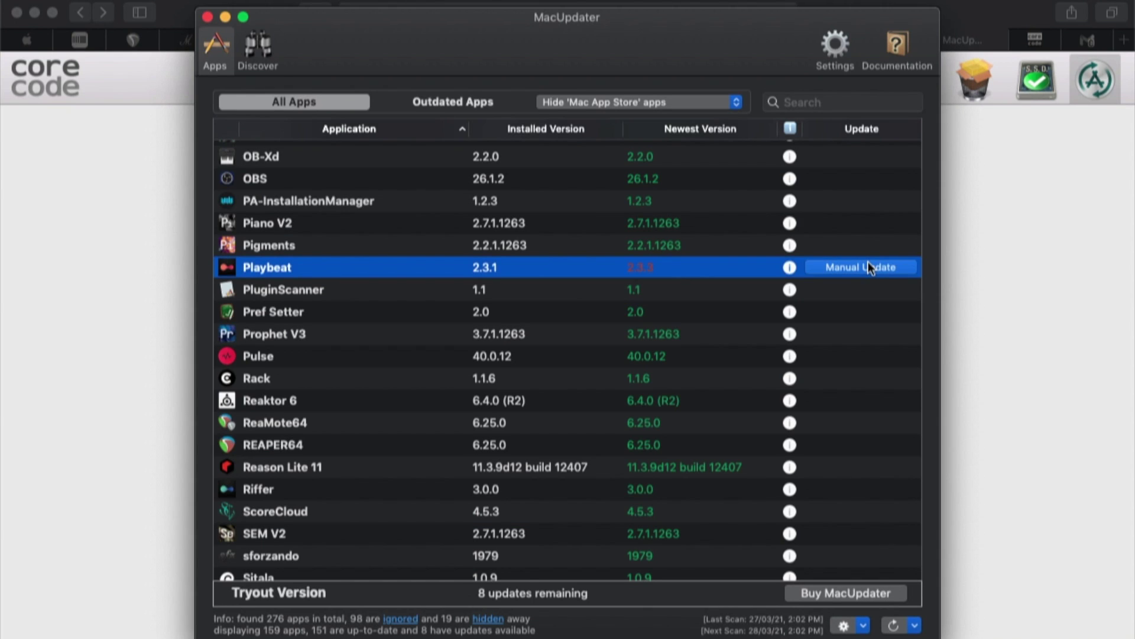
left_click(867, 267)
left_click(642, 268)
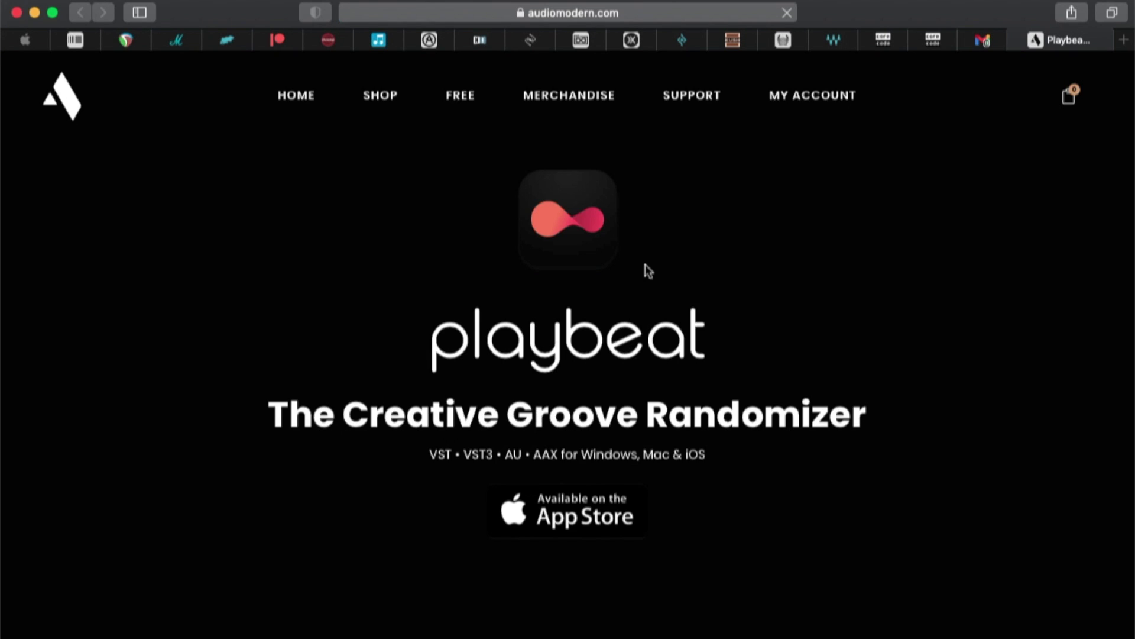
mouse_move(812, 95)
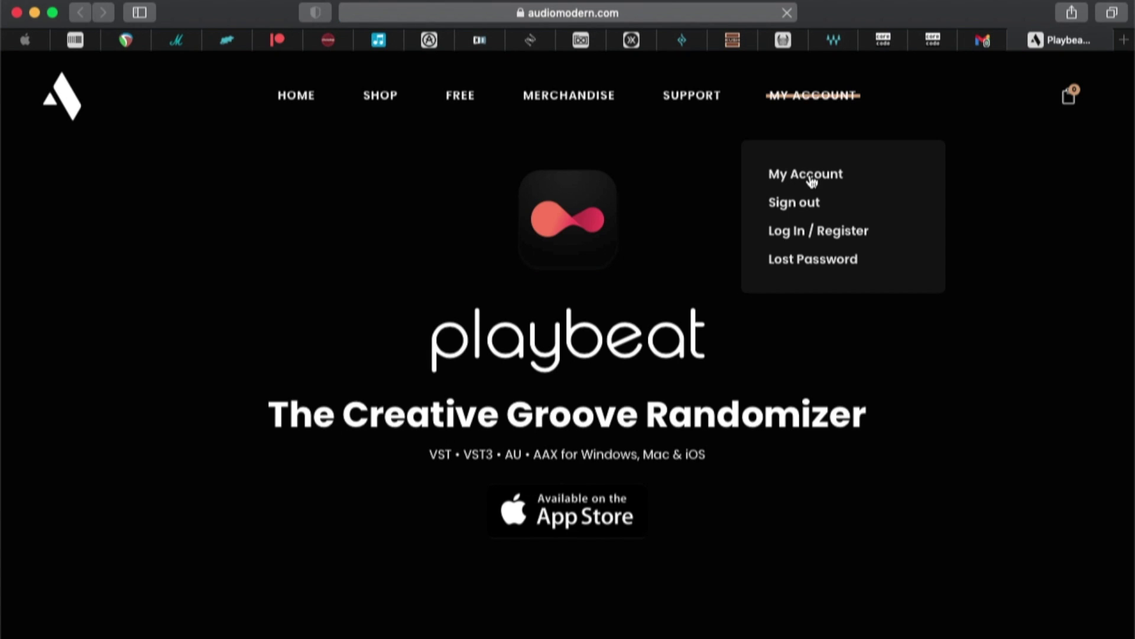
left_click(810, 176)
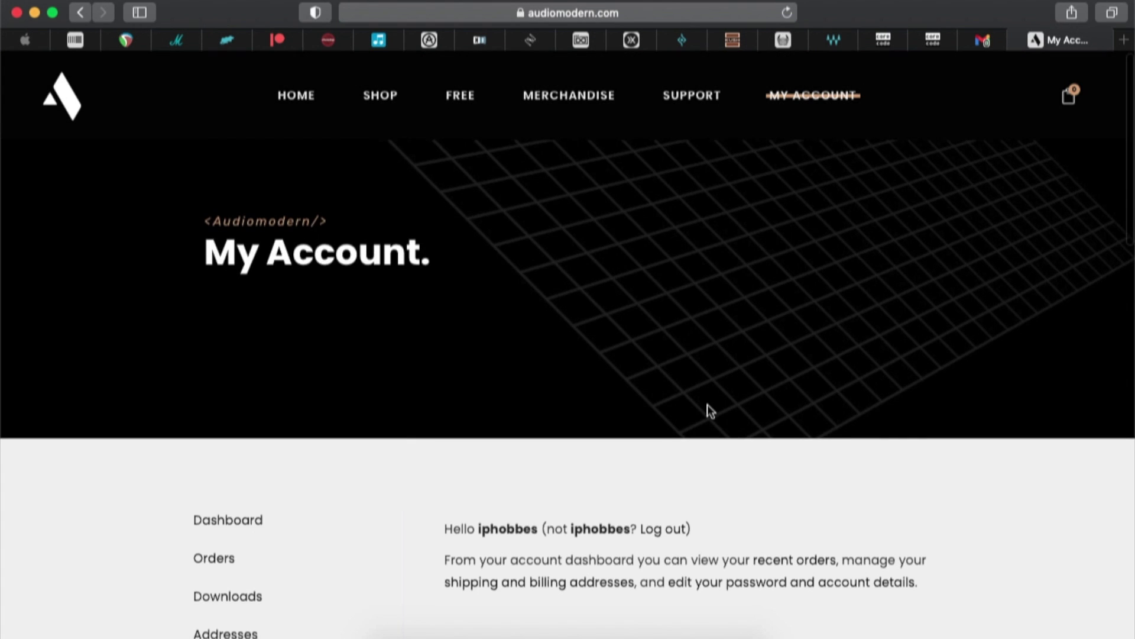
scroll(708, 404, "down", 3)
scroll(799, 456, "down", 10)
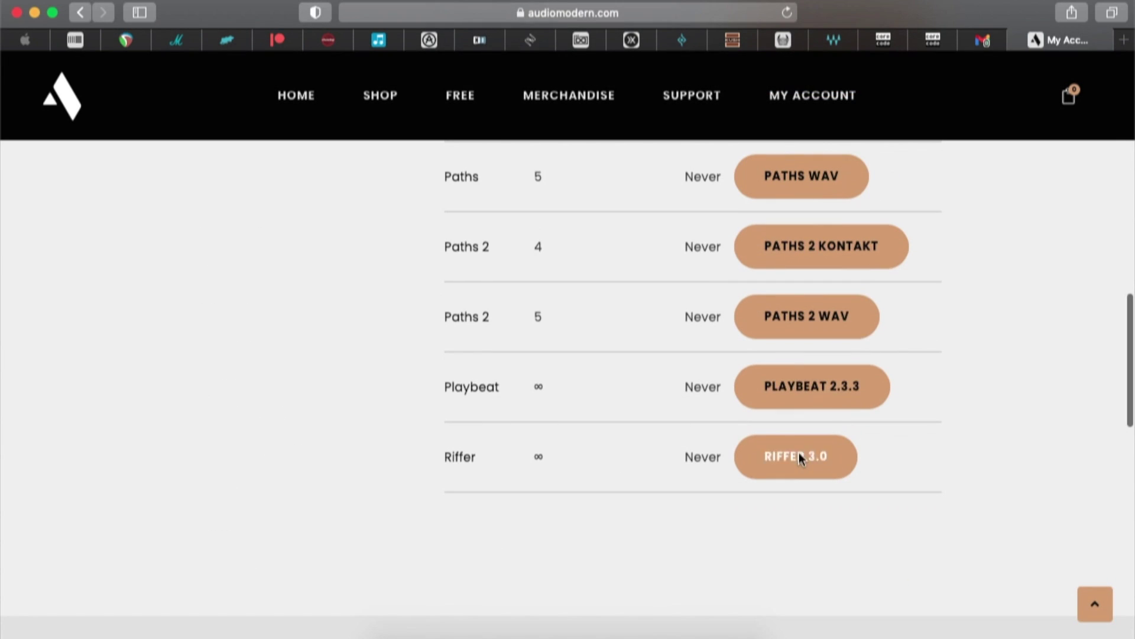
Download Playbeat 2.3.3 and install it on Macintosh SSD Crucial after agreeing to the licence
left_click(842, 399)
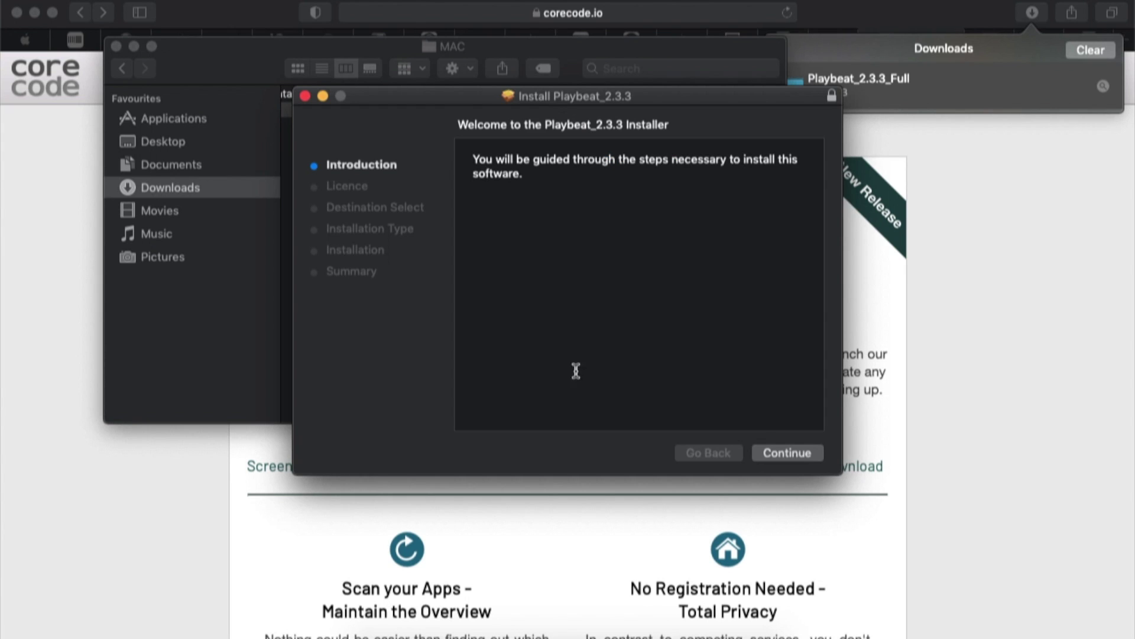
left_click(801, 459)
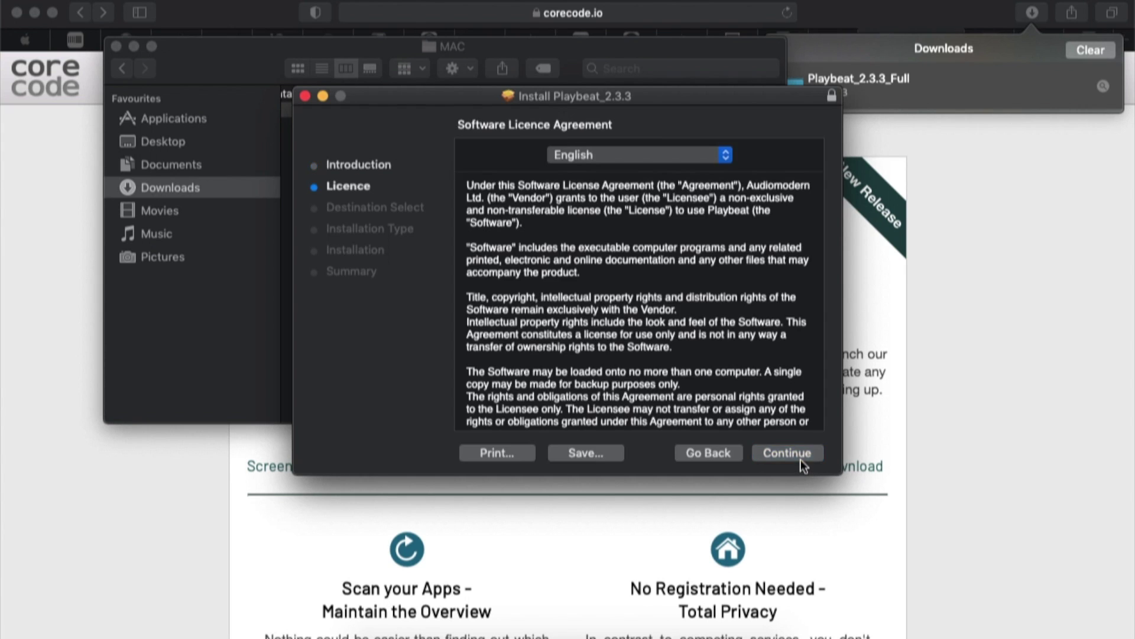
left_click(801, 459)
left_click(743, 238)
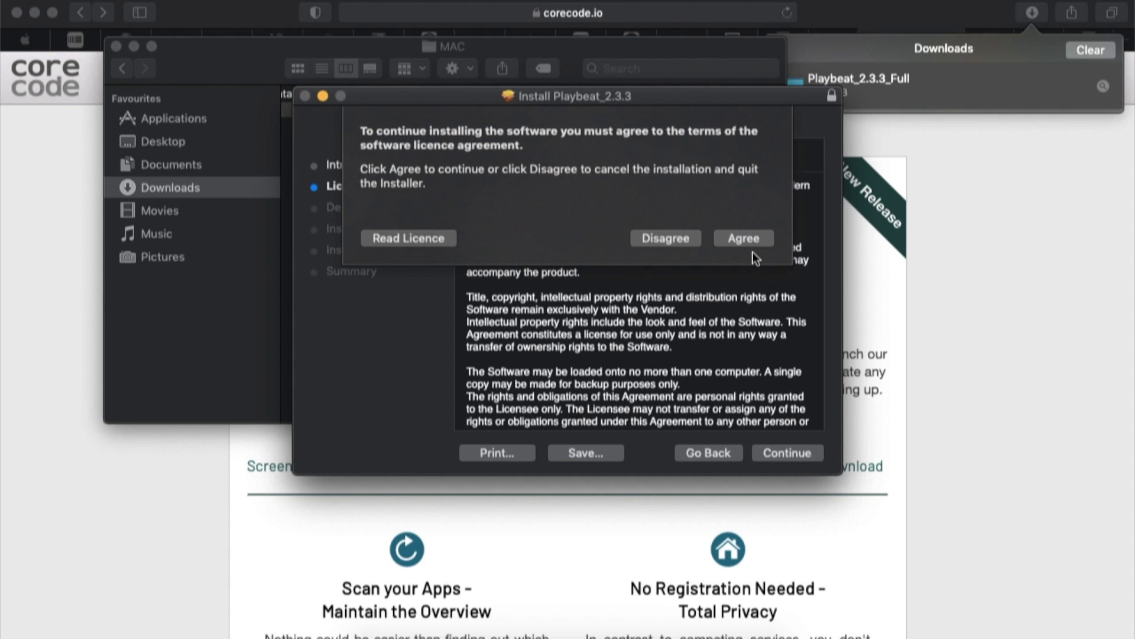
left_click(785, 448)
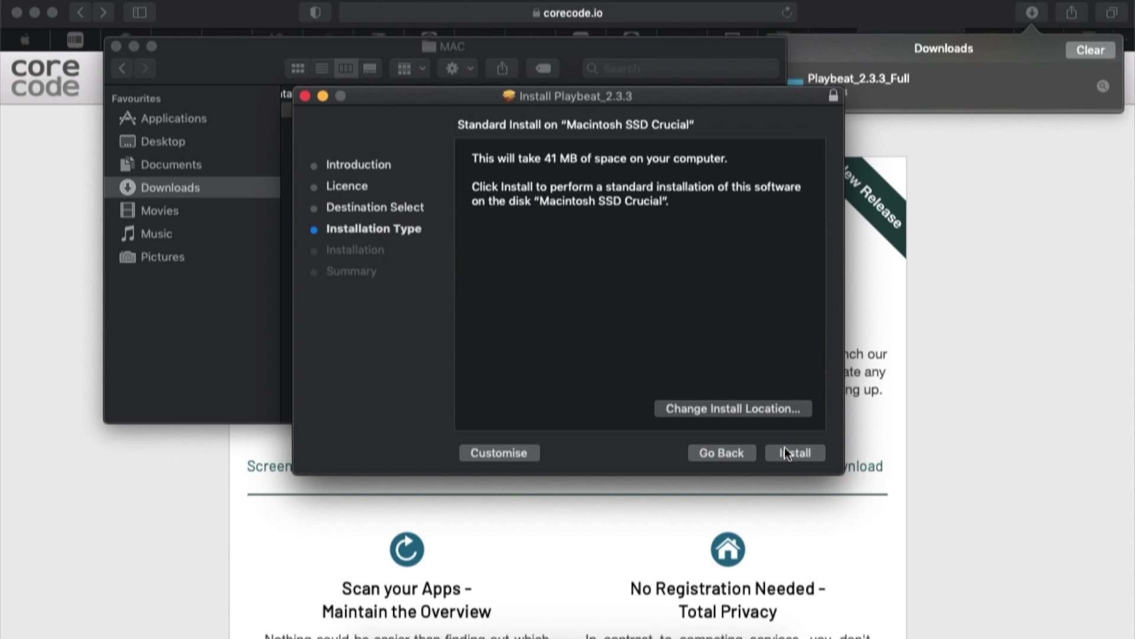
left_click(785, 448)
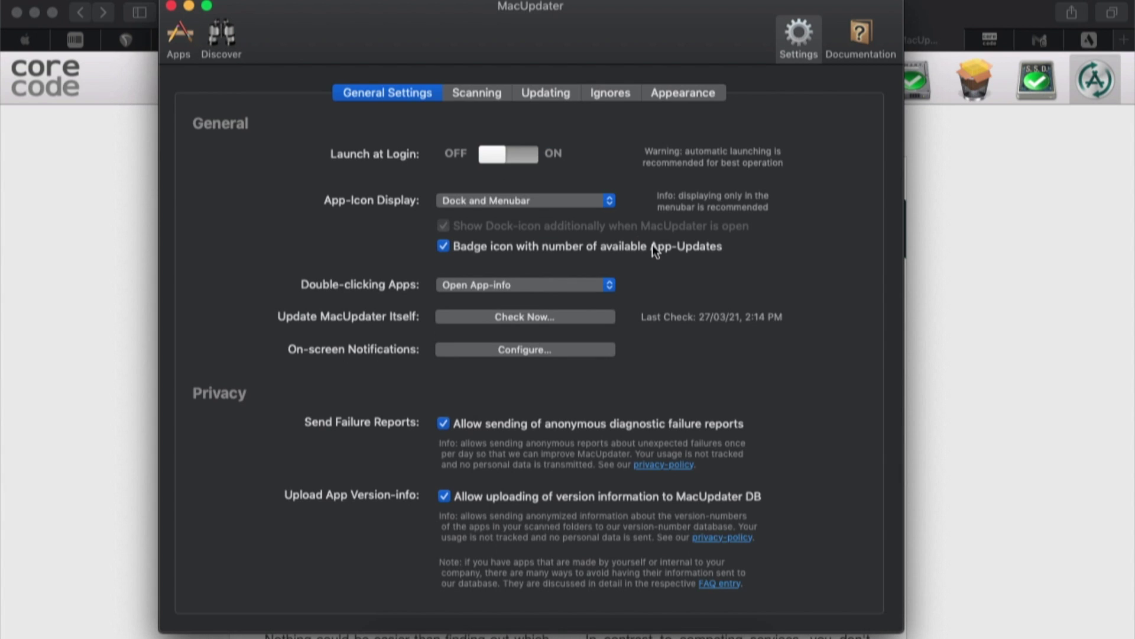
Check for a newer MacUpdater version and review the notification options
left_click(533, 317)
left_click(513, 350)
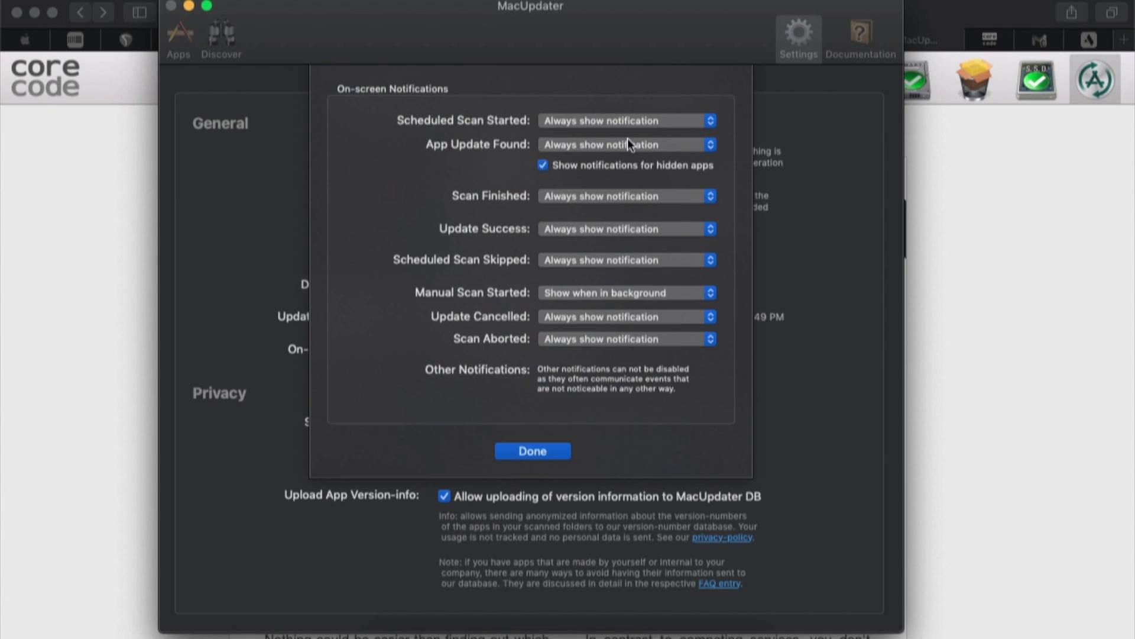
key("Return")
Review Scanning and Updating settings, leaving app backups off and disabling downloaded-update backups
left_click(495, 94)
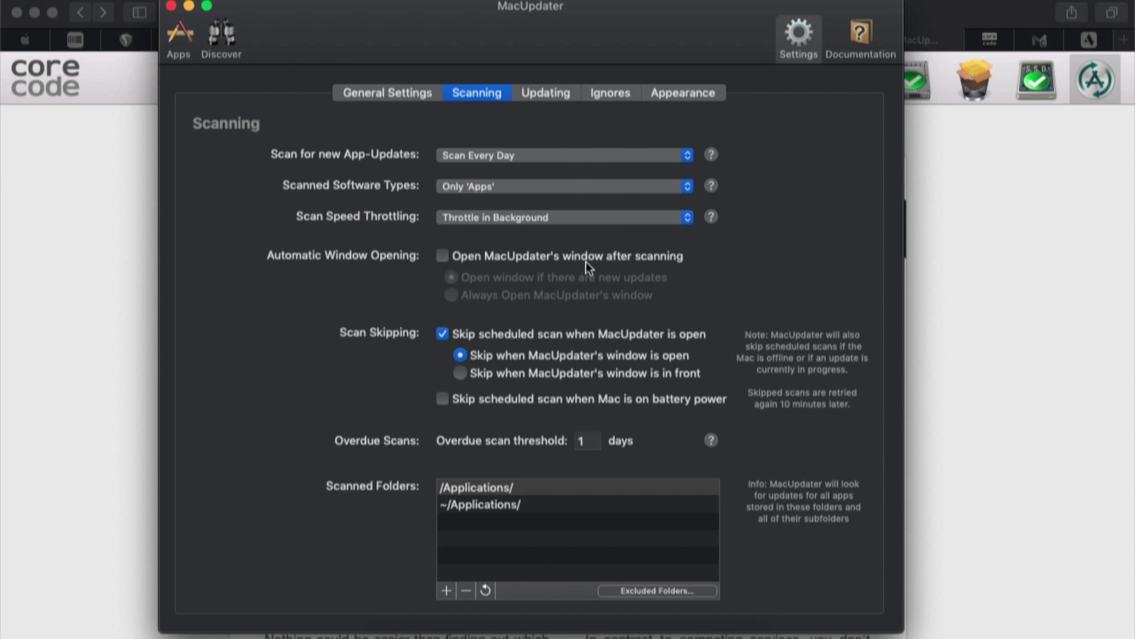
left_click(533, 95)
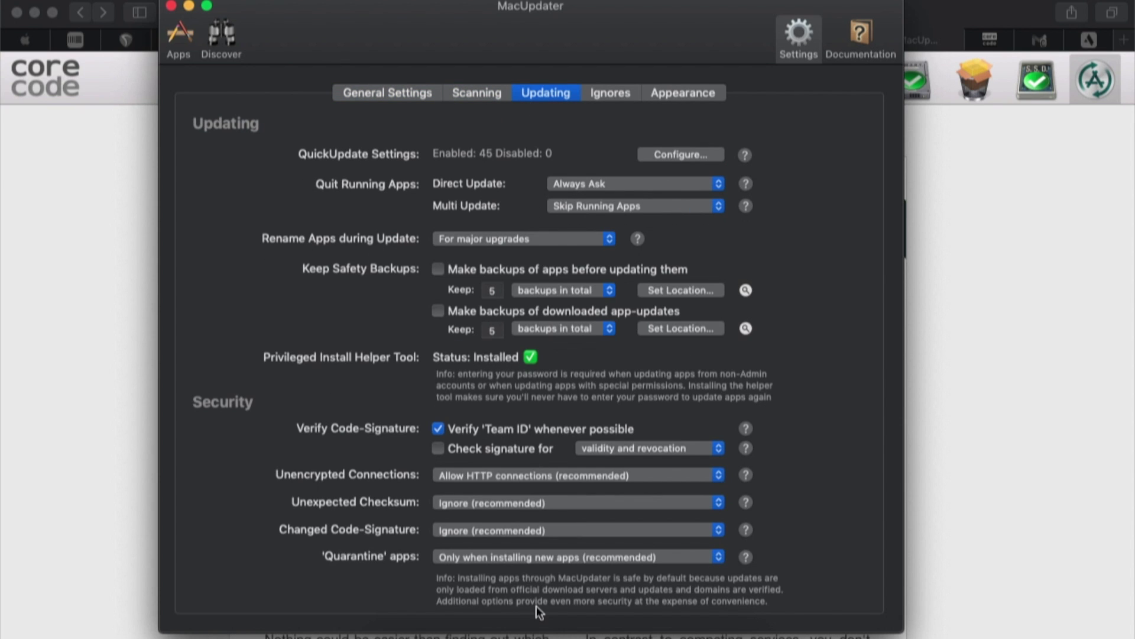
left_click(439, 270)
left_click(439, 270)
left_click(438, 311)
left_click(609, 290)
left_click(615, 294)
left_click(689, 290)
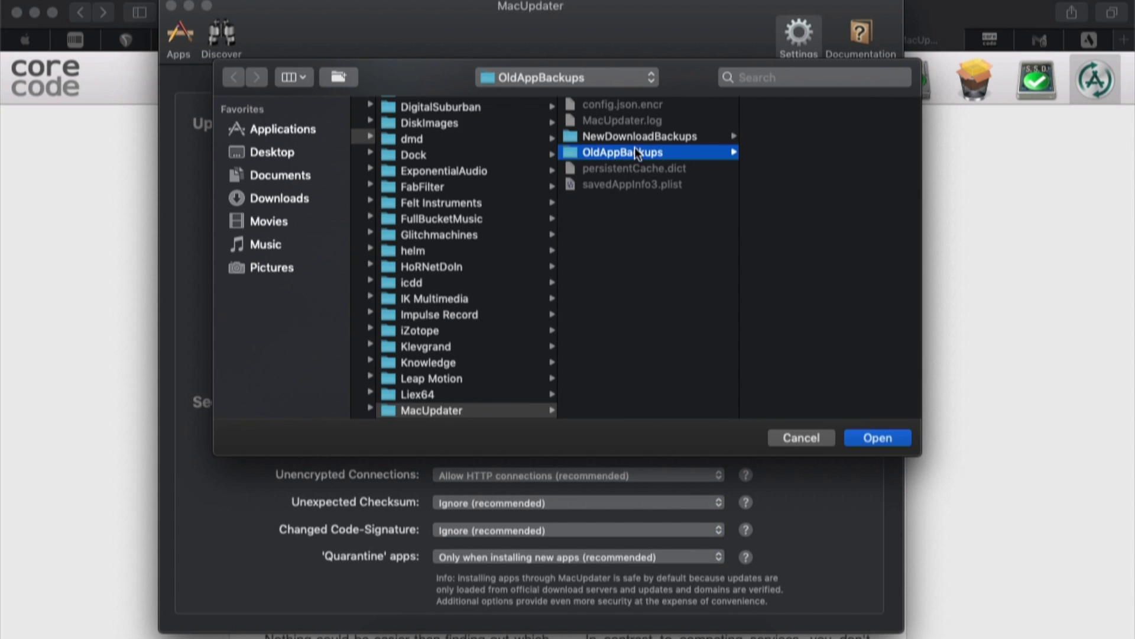
left_click(815, 444)
Review the Ignores and Appearance tabs, keeping the Medium scan arrow size
left_click(615, 92)
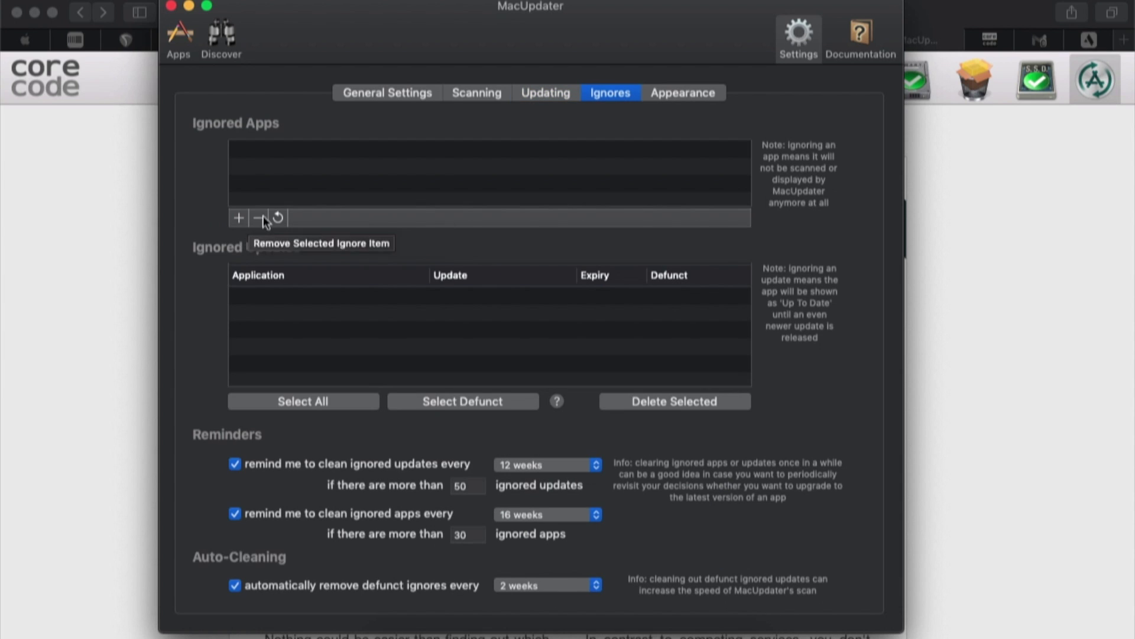
left_click(686, 94)
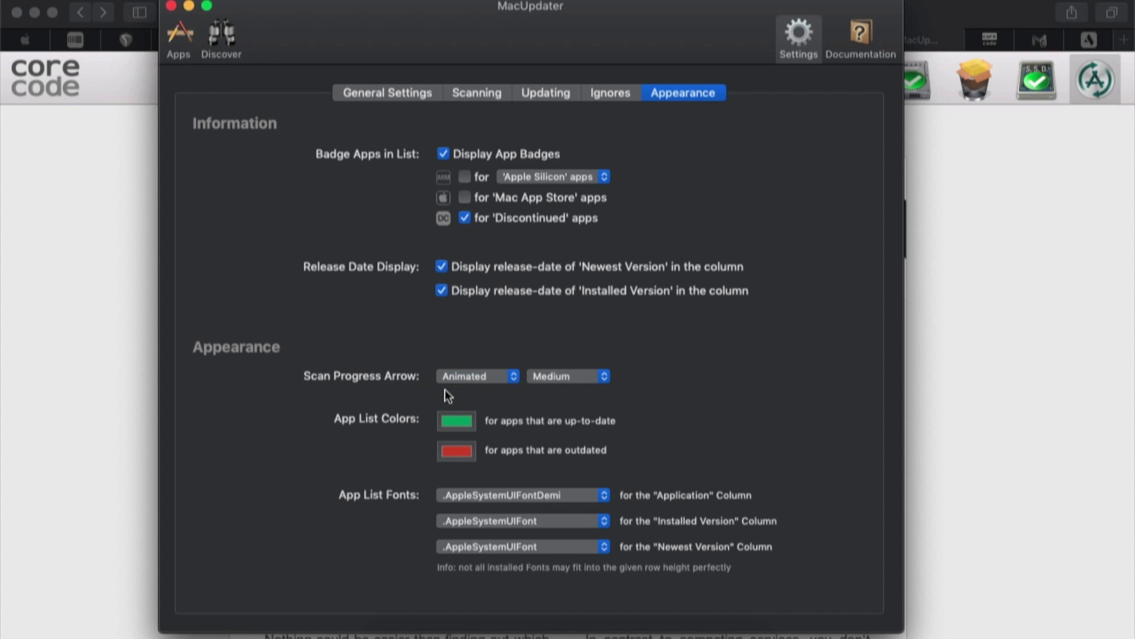
left_click(571, 377)
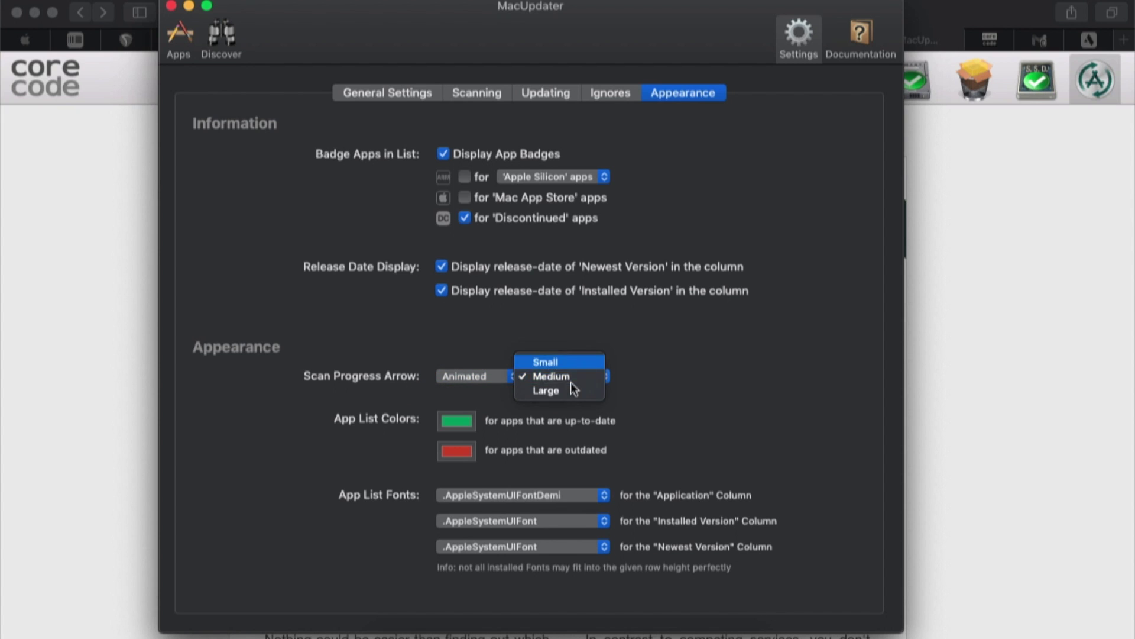
left_click(674, 413)
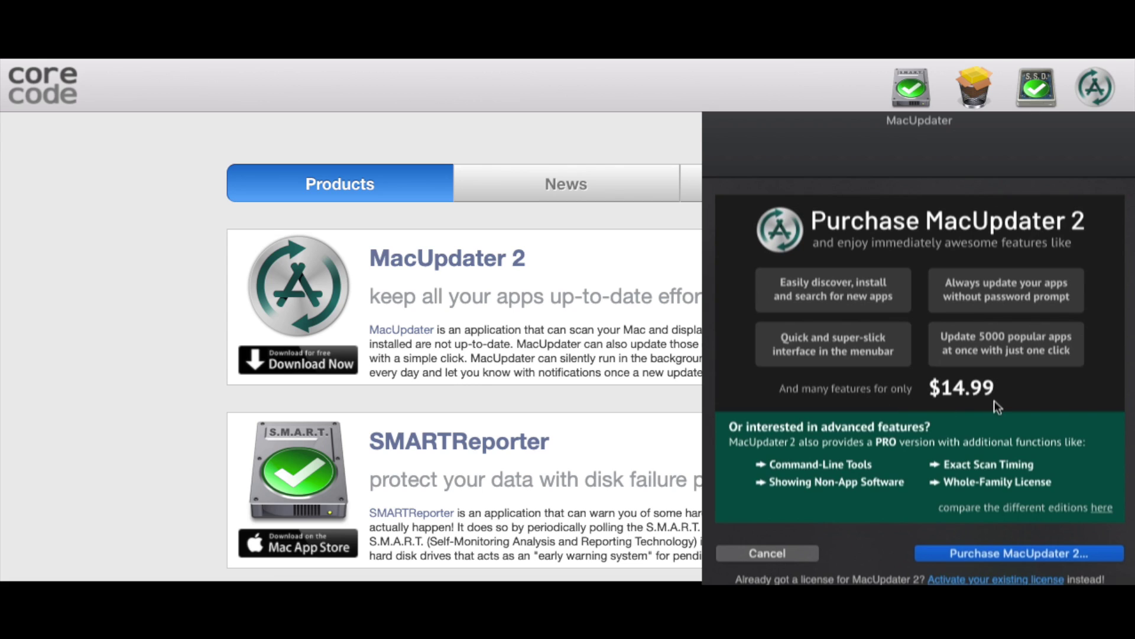
Check the 34.99 USD Professional licence price for Australia [AU], then cancel the purchase form
left_click(1013, 555)
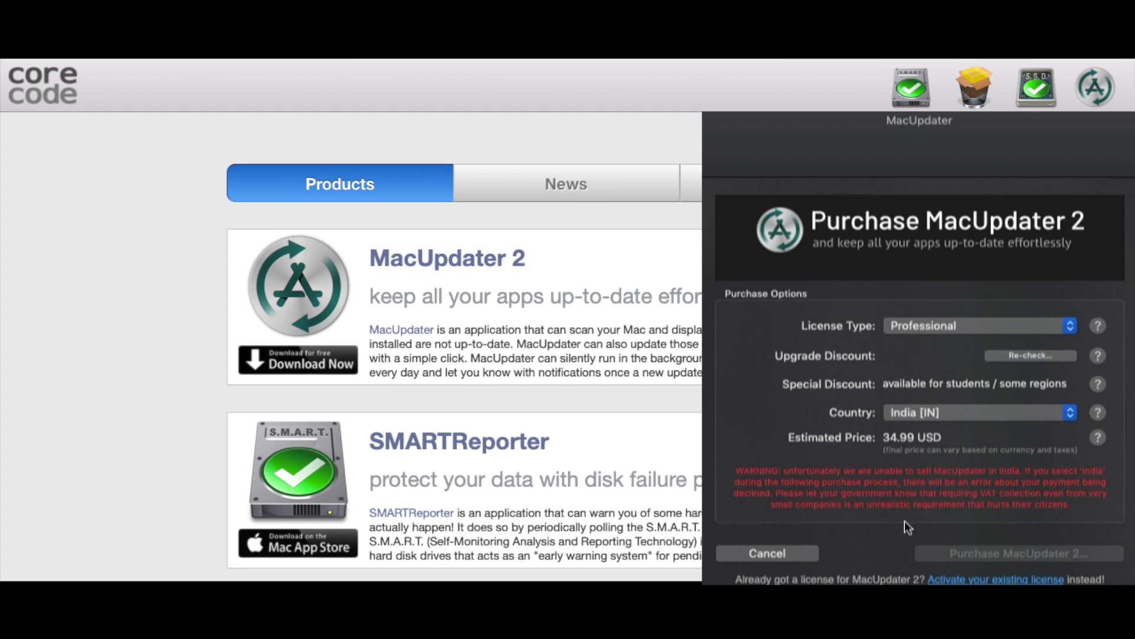
left_click(1070, 413)
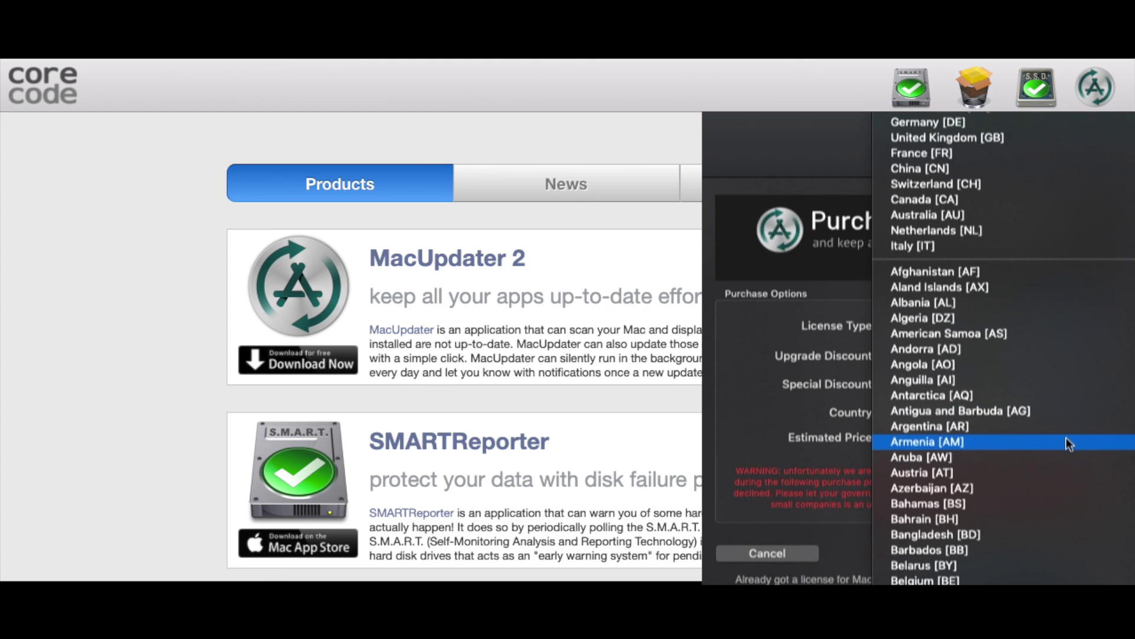
left_click(1023, 215)
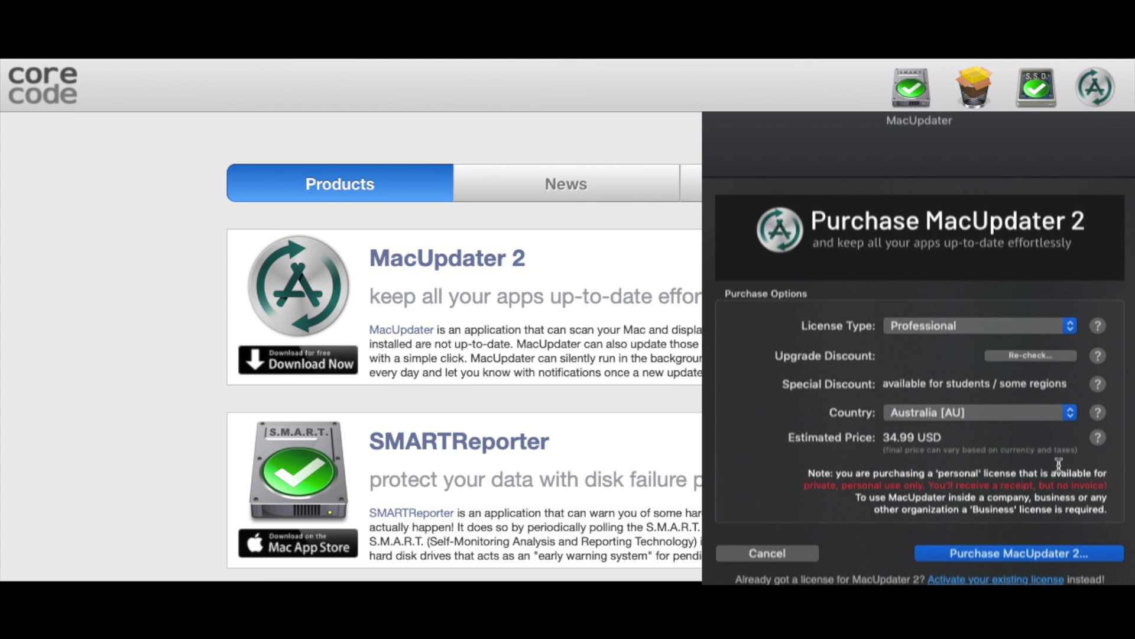
left_click(781, 554)
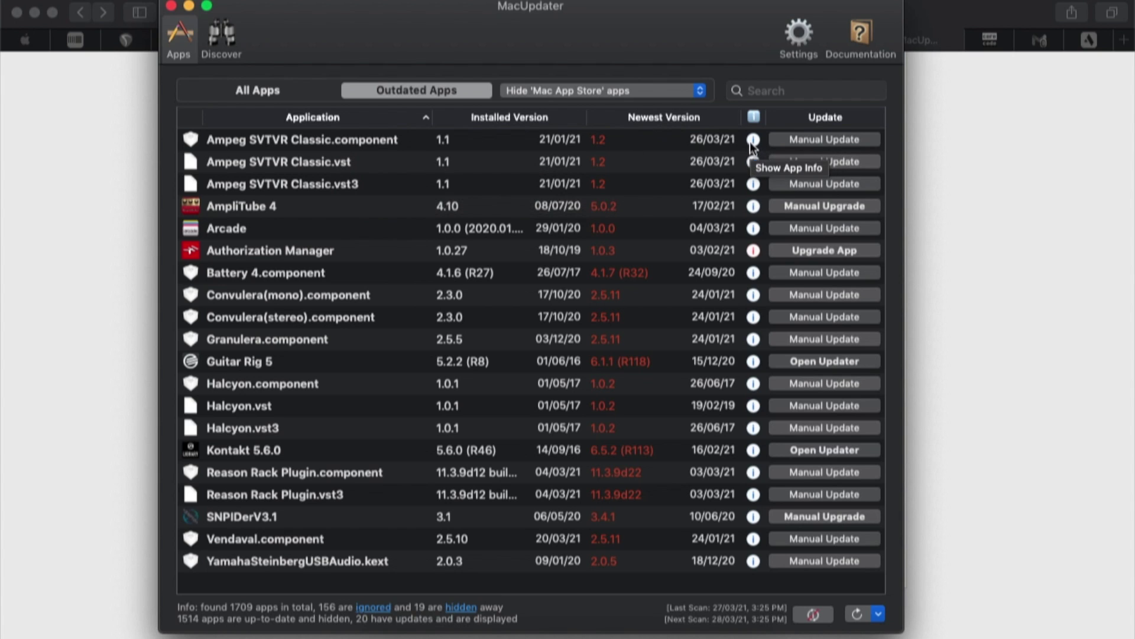
Review the update and app info for Ampeg SVTVR Classic.component, then return to the list
left_click(752, 140)
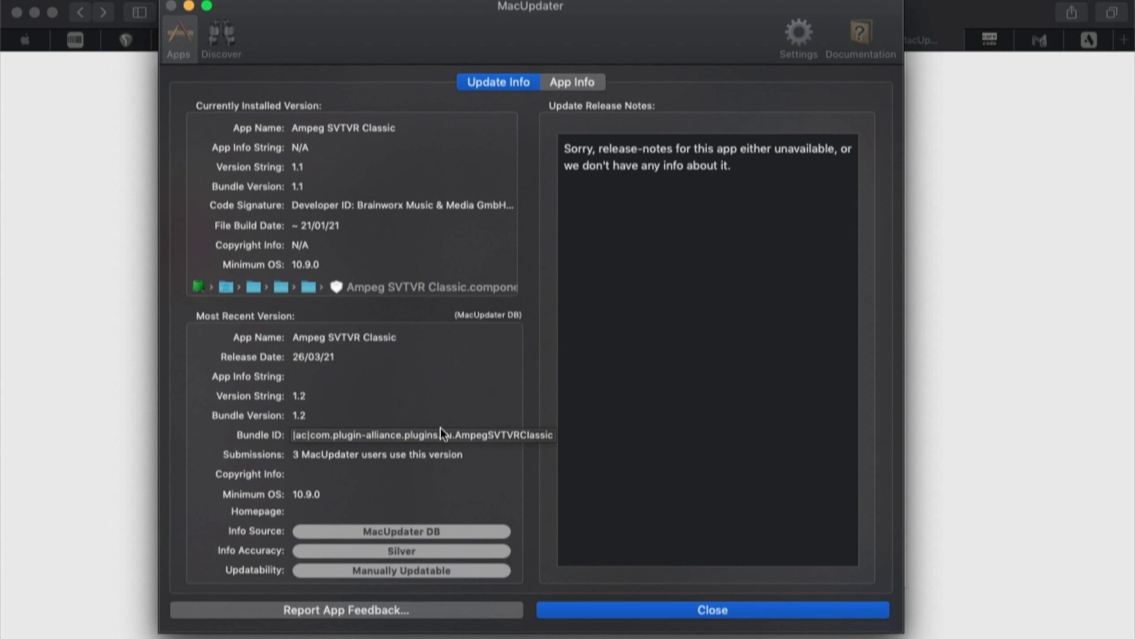
left_click(585, 87)
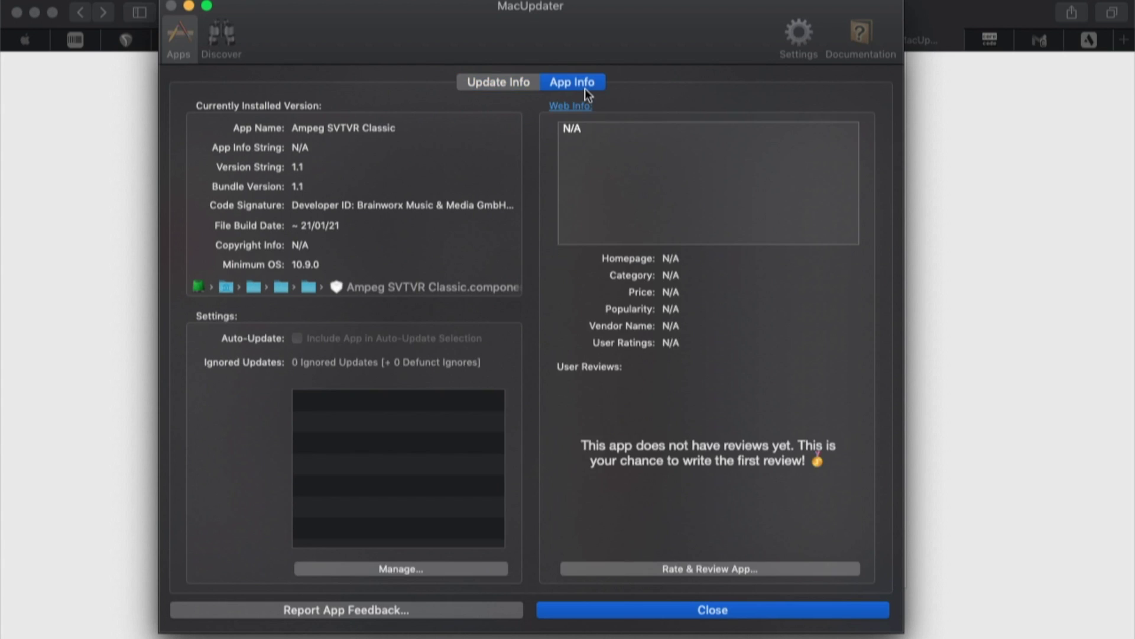
left_click(517, 89)
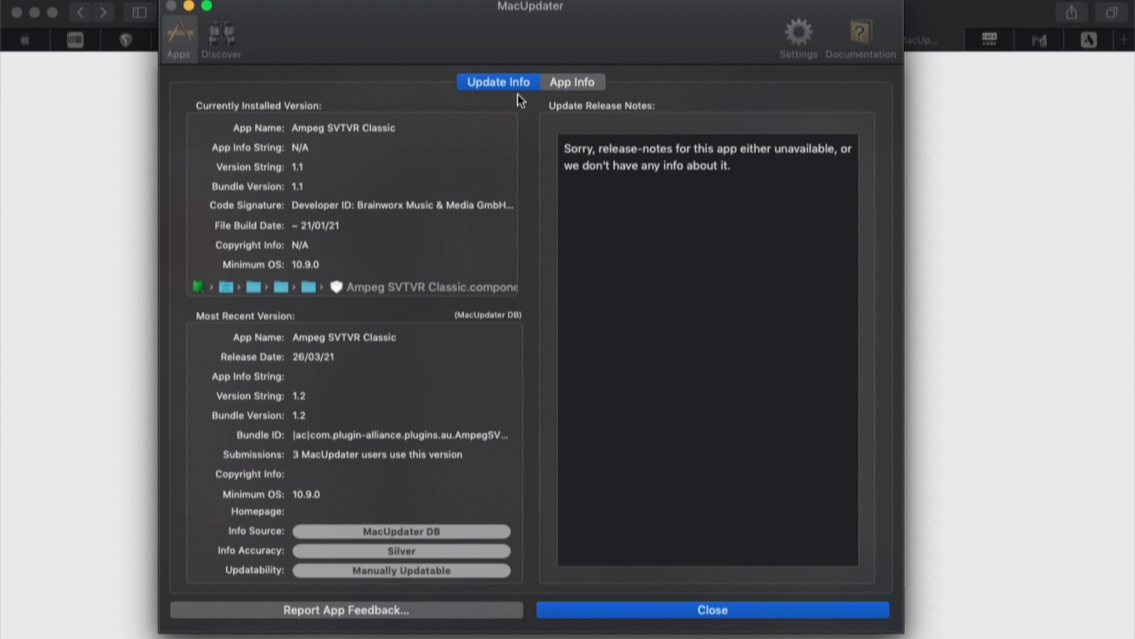
left_click(713, 610)
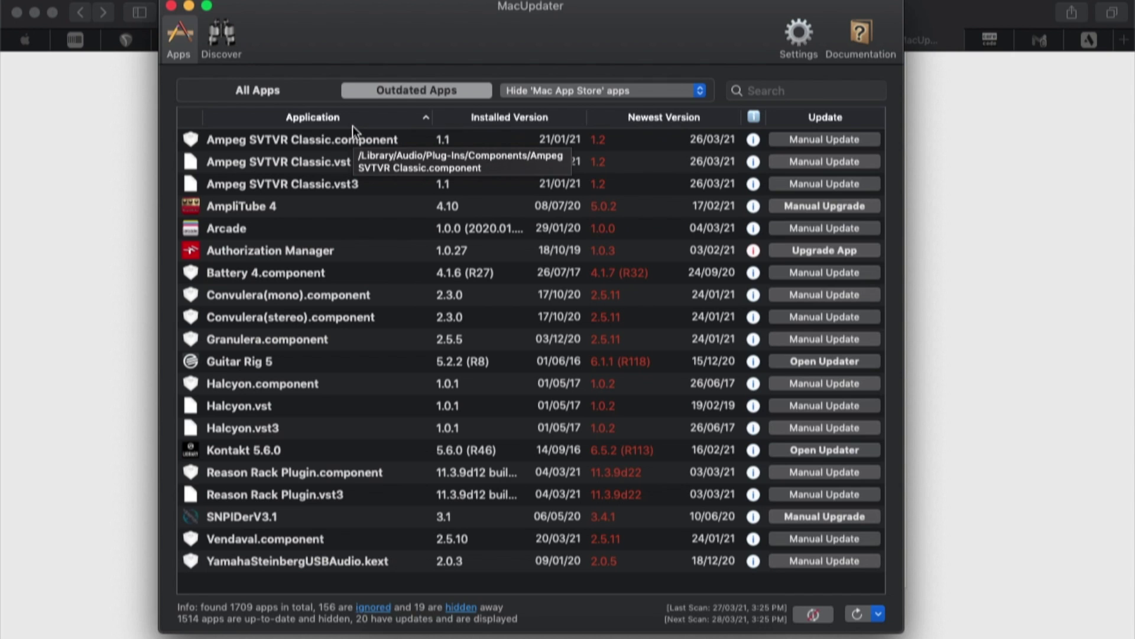
Search Safari for 'ampeg svt vr classic', open the Plugin Alliance page and select its URL
key("super+Tab")
left_click(522, 13)
type("ampeg svt vr")
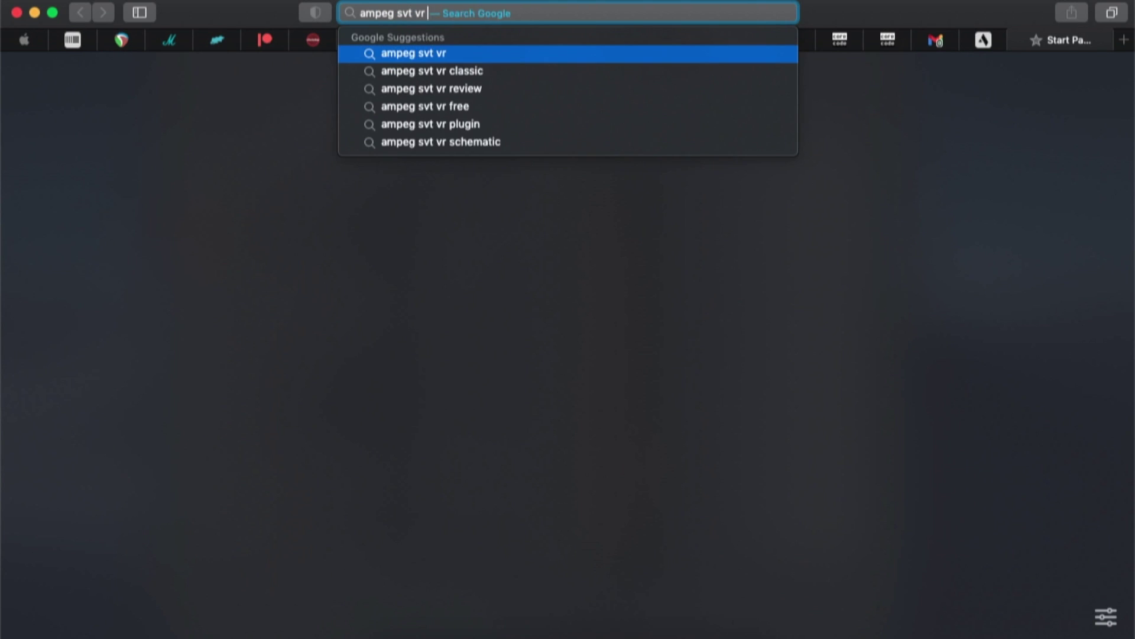
key("Down")
key("Return")
left_click(481, 233)
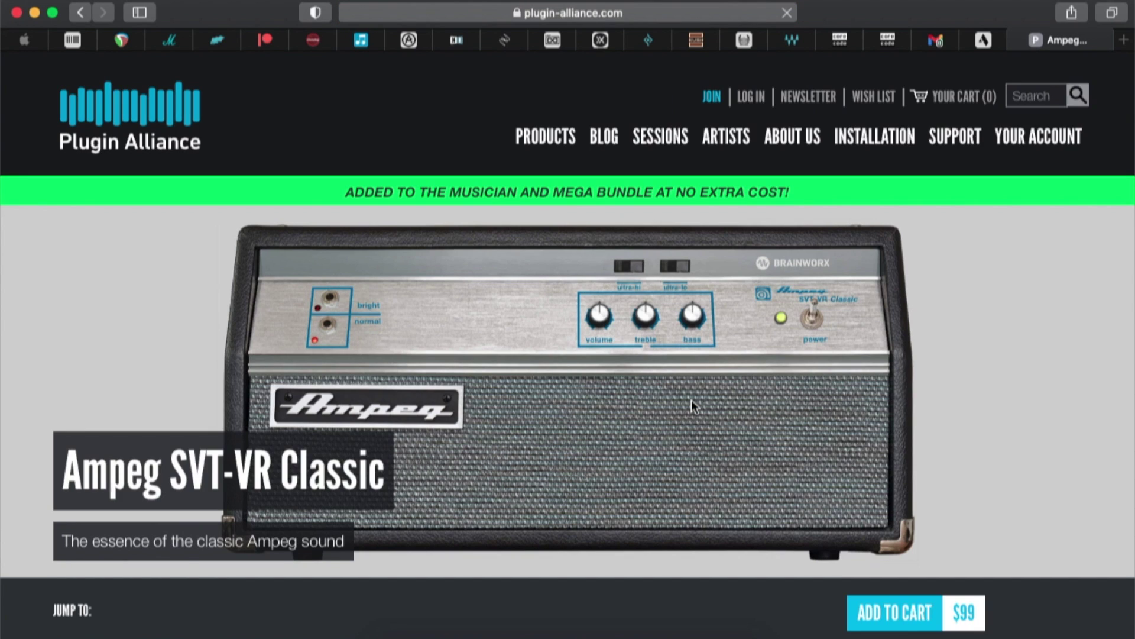
left_click(644, 12)
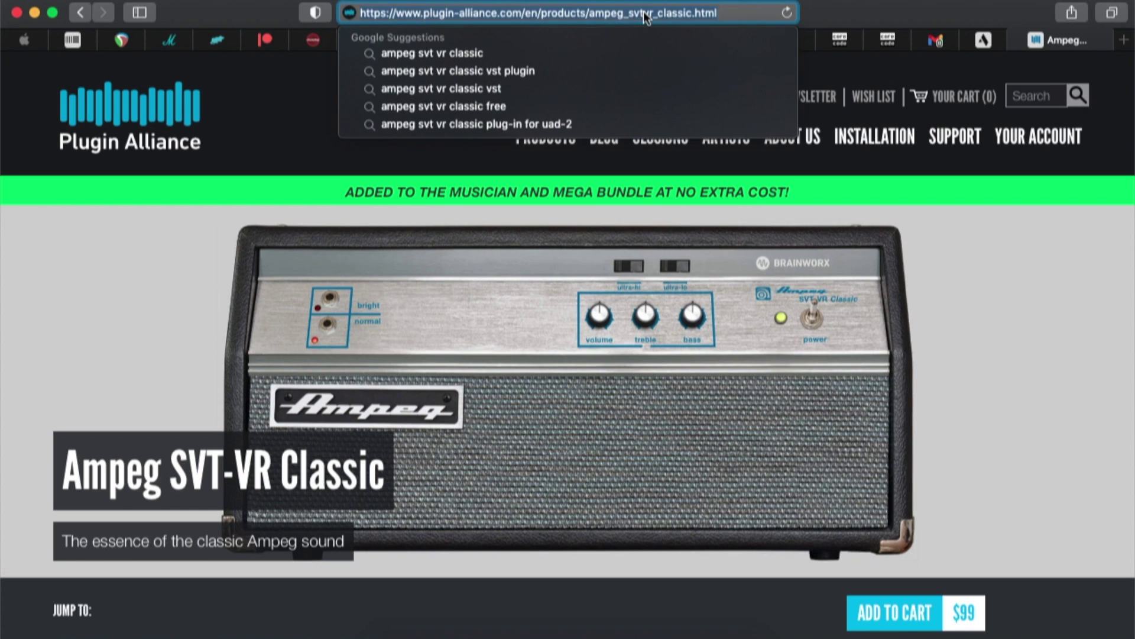
left_click(625, 631)
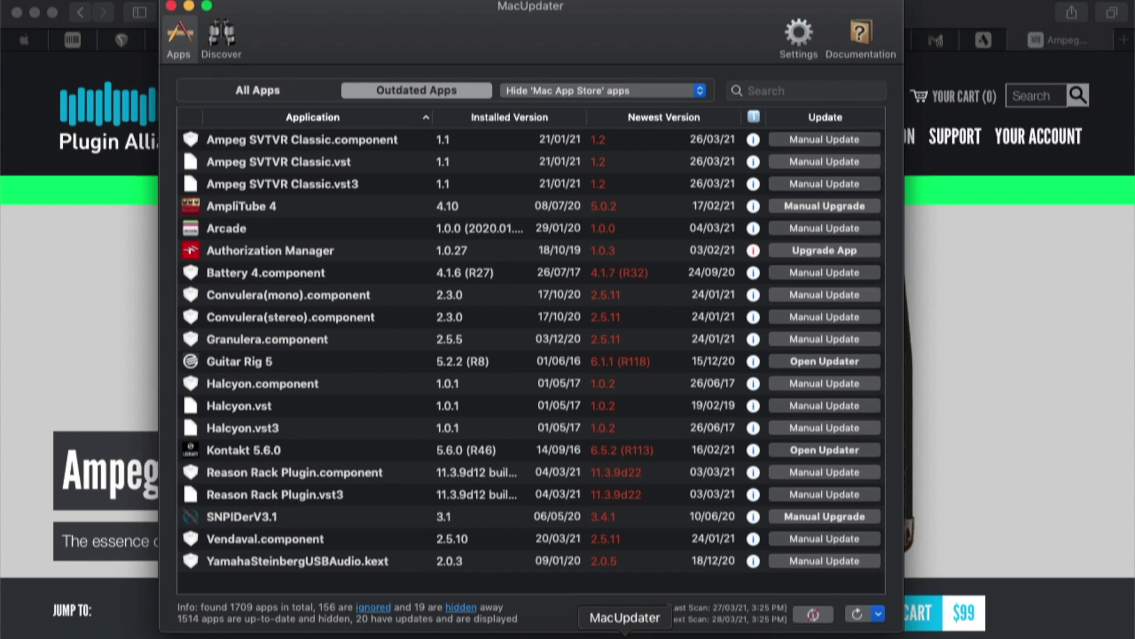
Email a 'Some other issue' report on Ampeg SVTVR Classic.component with the Plugin Alliance URL pasted in
left_click(399, 143)
right_click(399, 144)
key("Escape")
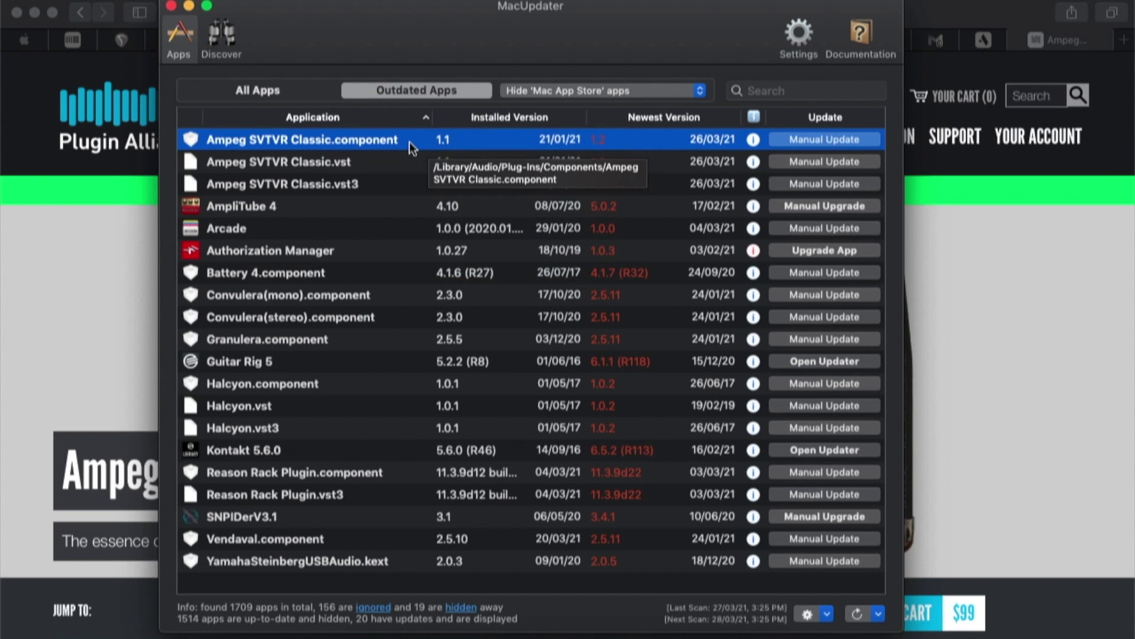
right_click(409, 142)
left_click(473, 270)
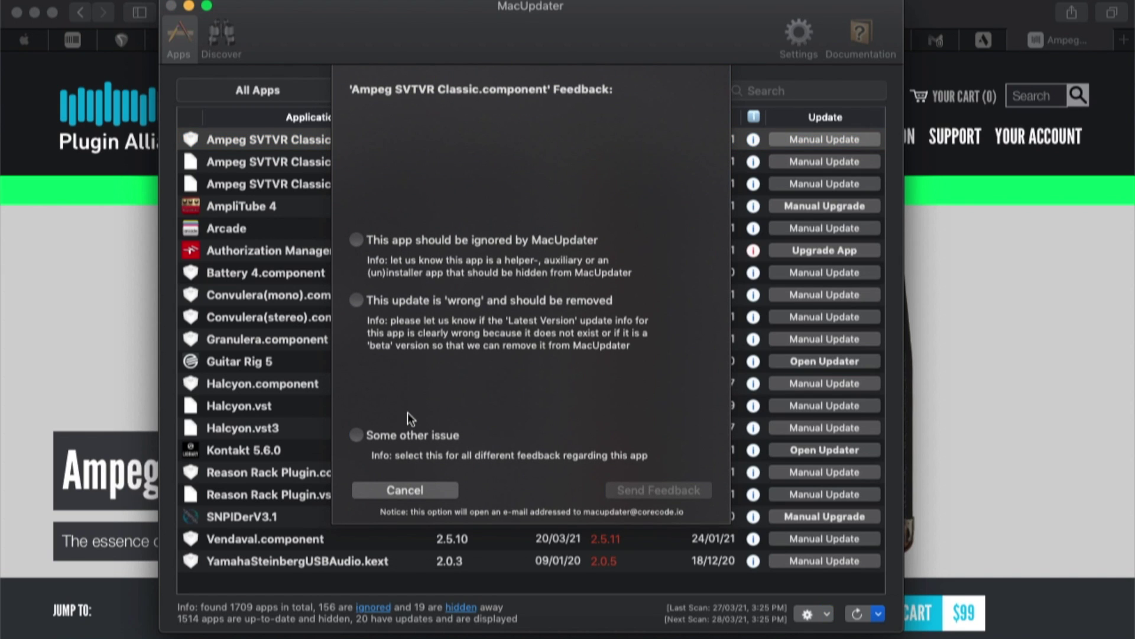
left_click(408, 435)
left_click(641, 490)
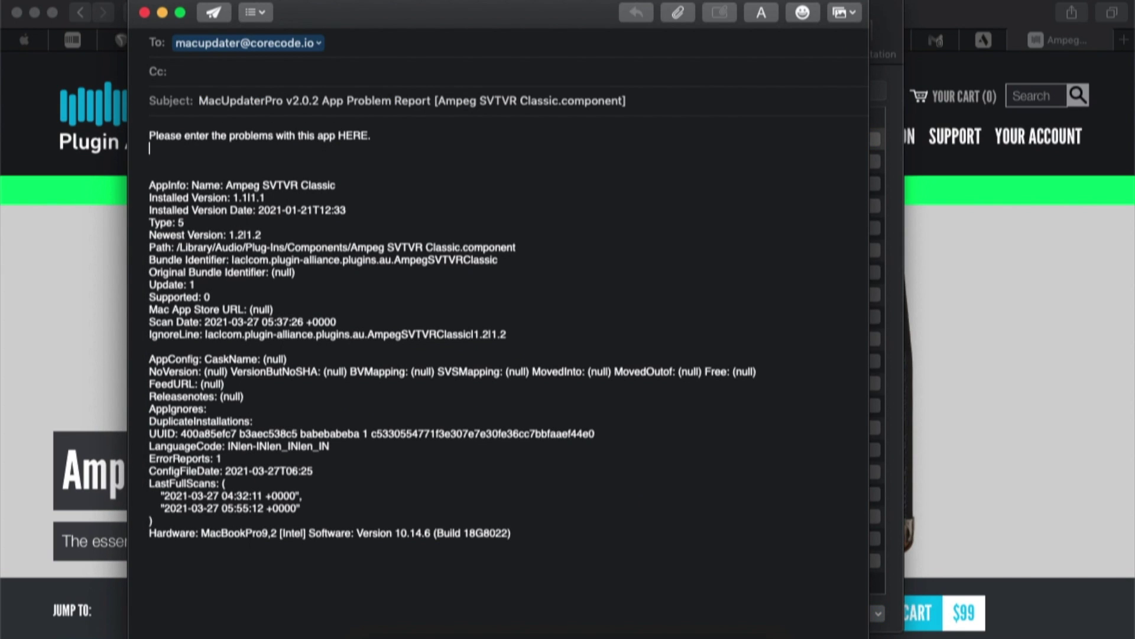
key("Return")
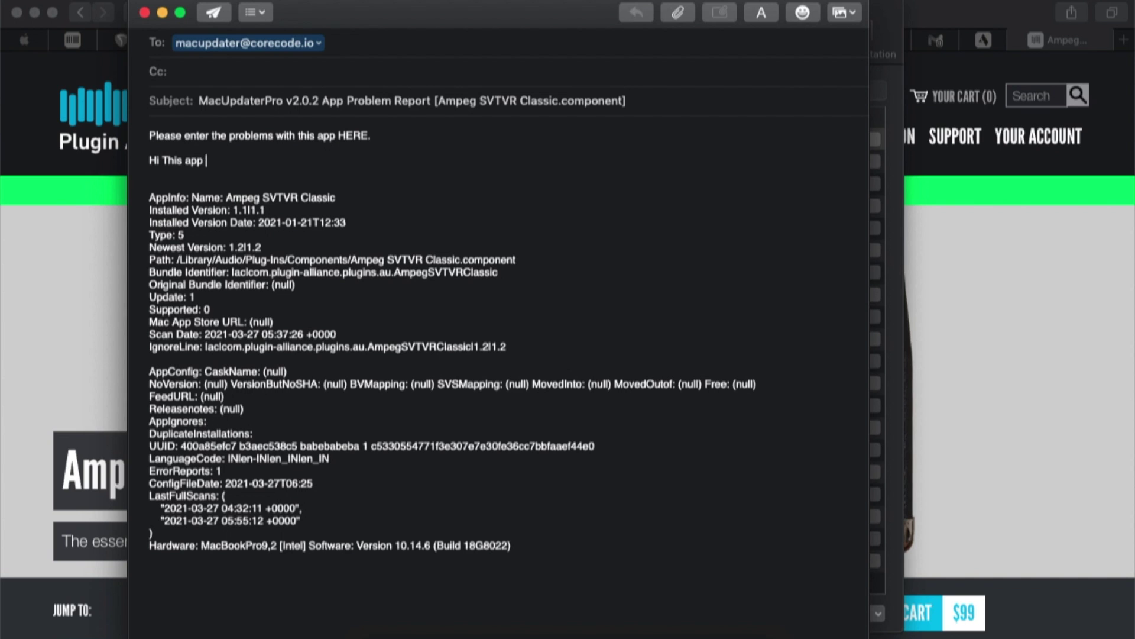
type("https://www.plugin-alliance.com/en/products/ampeg_svtvr_classic.html")
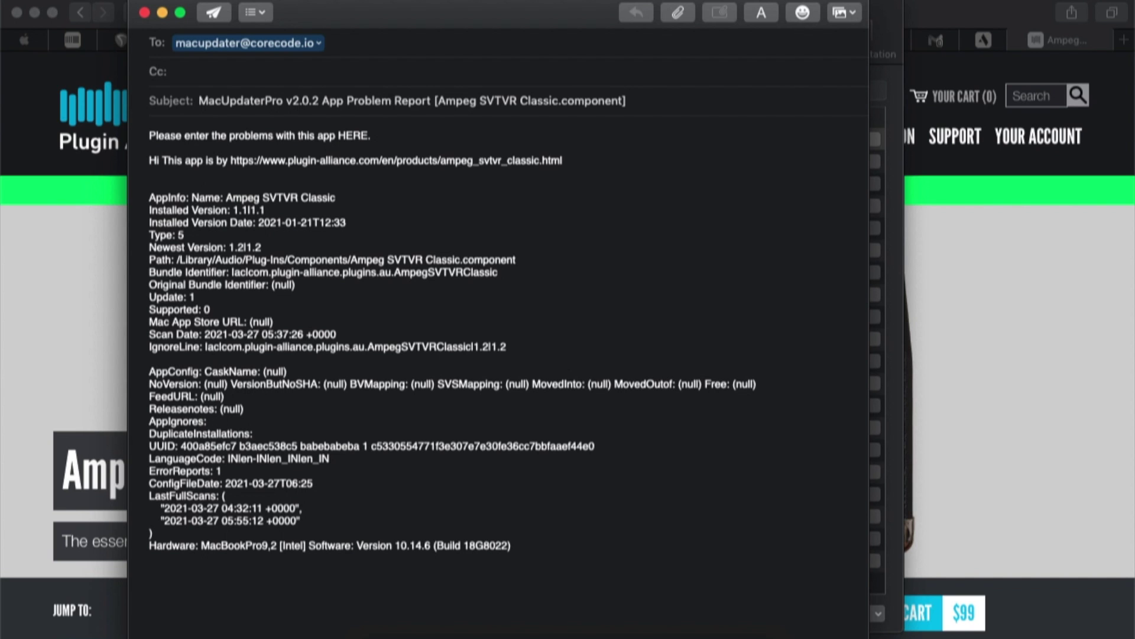
left_click(218, 14)
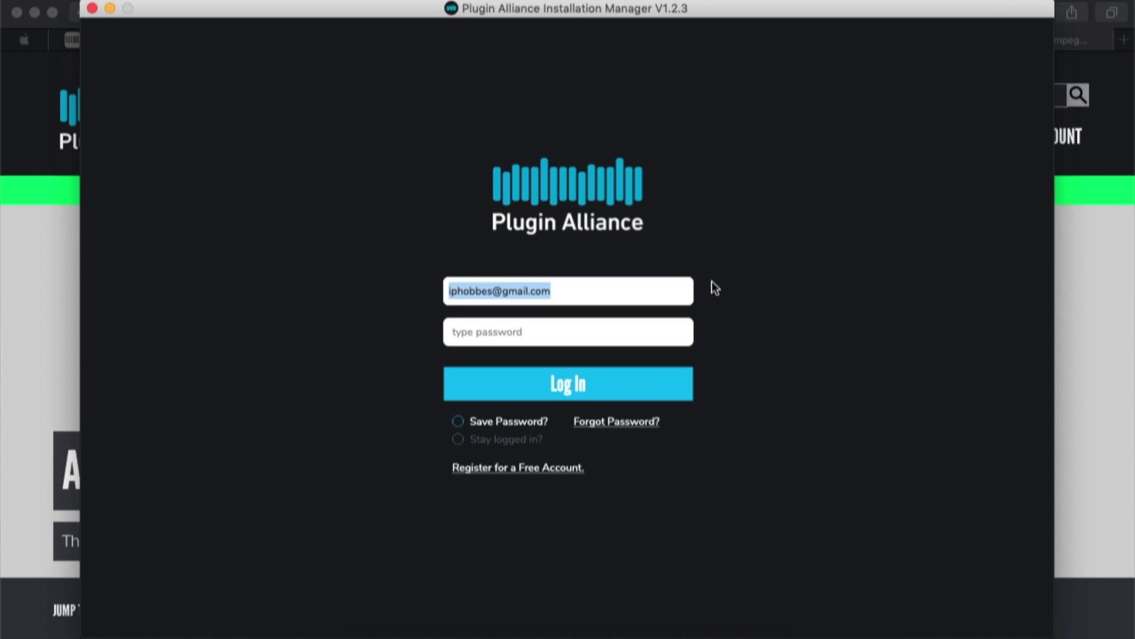
Log in with the account password, install Ampeg SVT-VR Classic from My Products, then exit
left_click(608, 343)
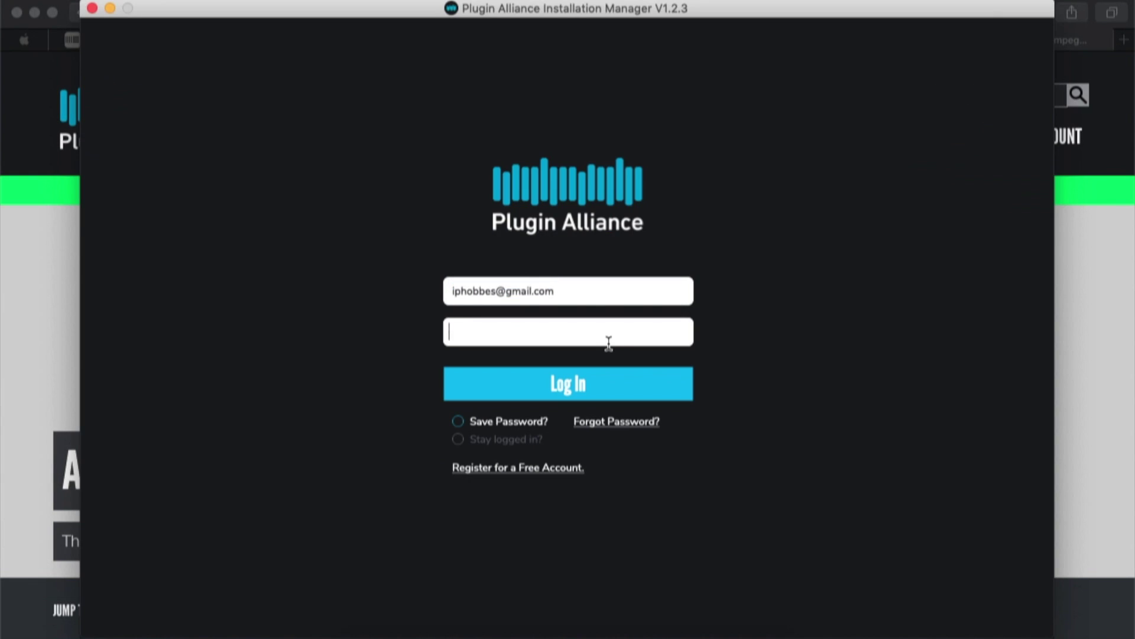
type("•••")
key("Return")
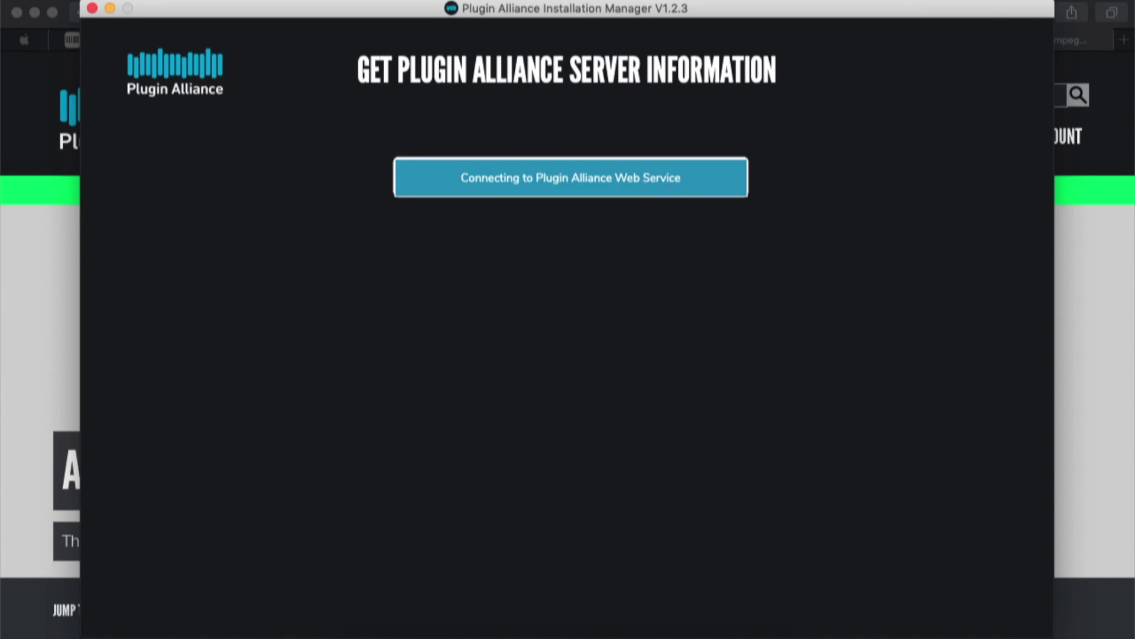
left_click(349, 226)
left_click(518, 370)
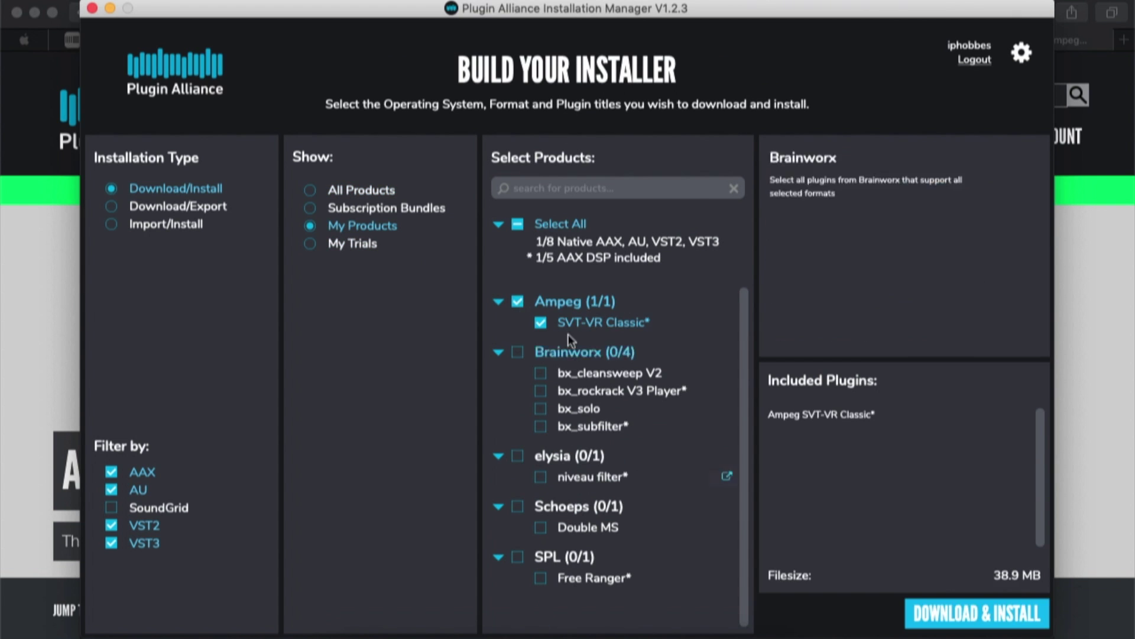
left_click(977, 613)
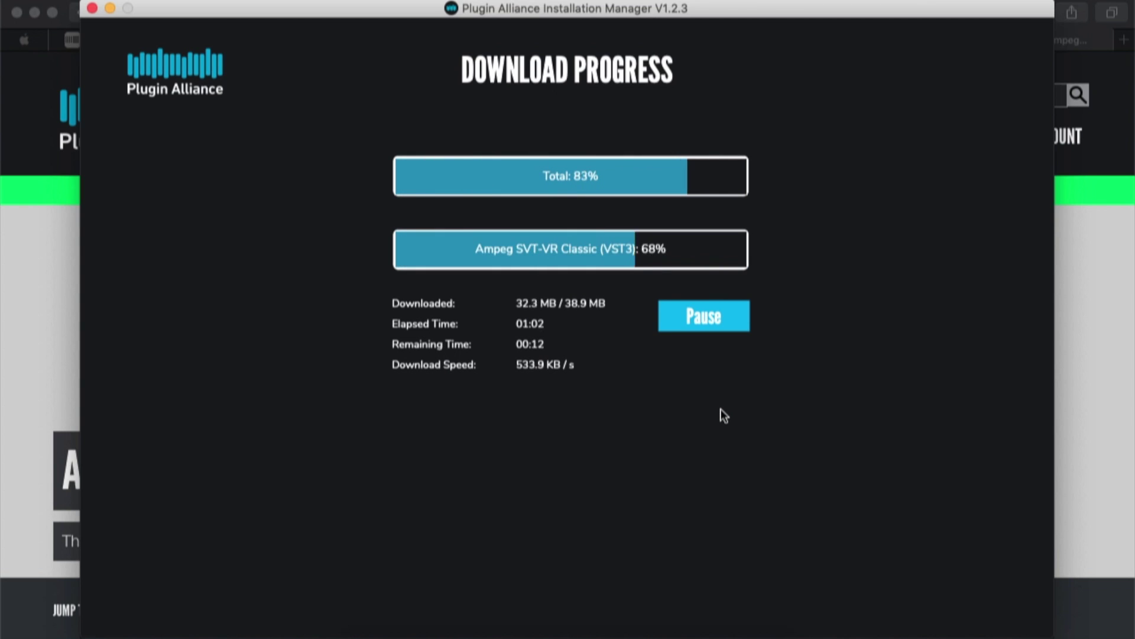
left_click(622, 432)
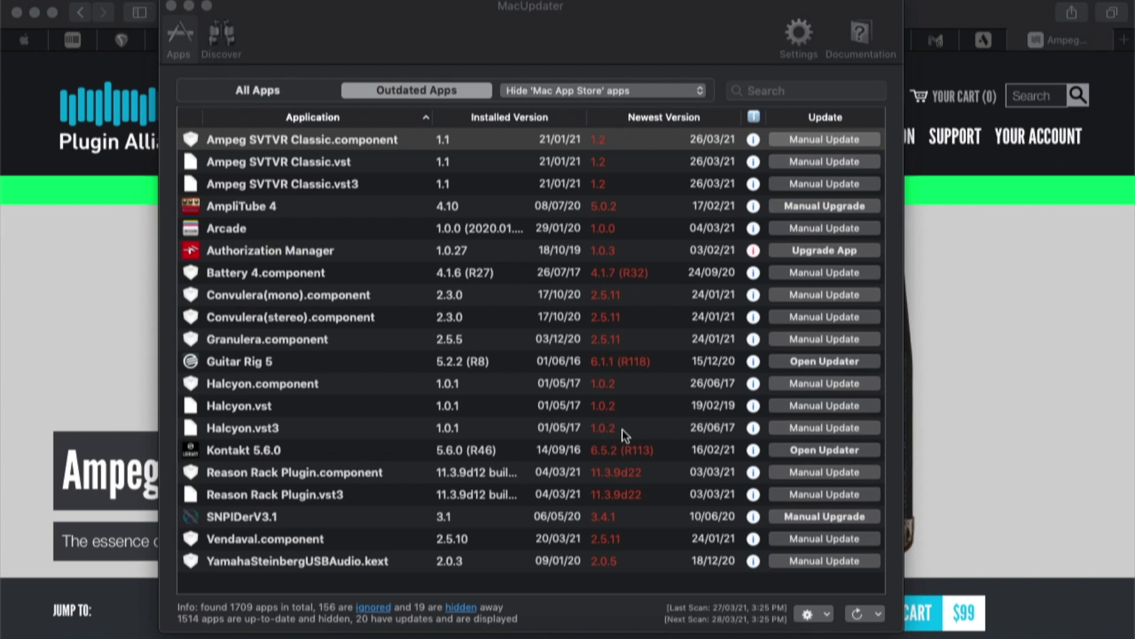
Re-scan the Ampeg .component, then the .vst and .vst3 entries together, so each shows 1.1
left_click(409, 137)
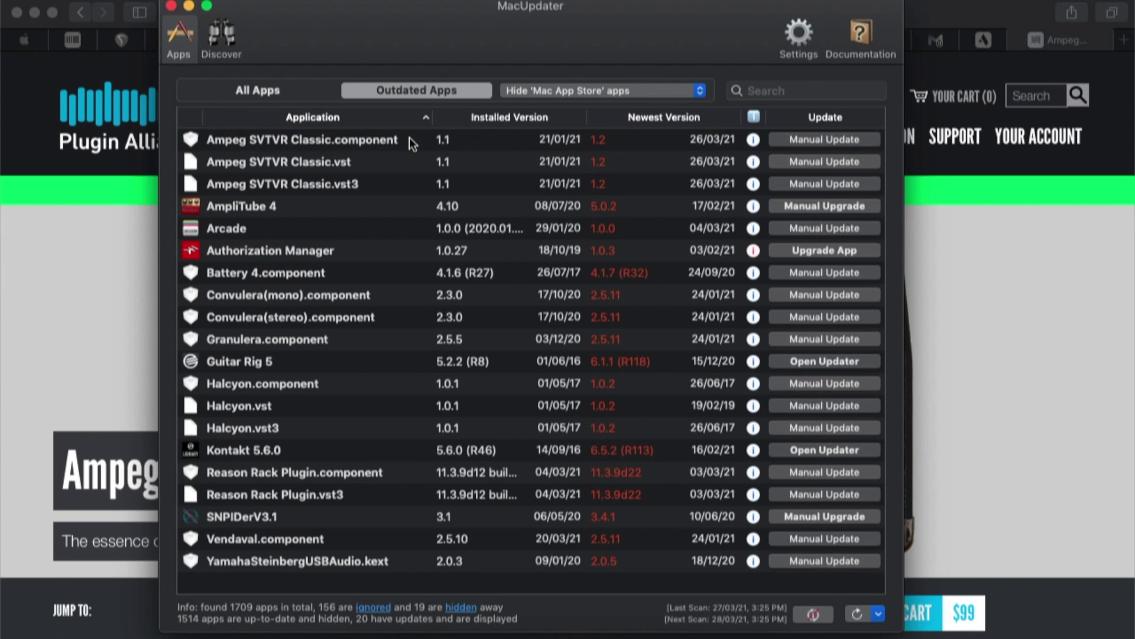
right_click(410, 137)
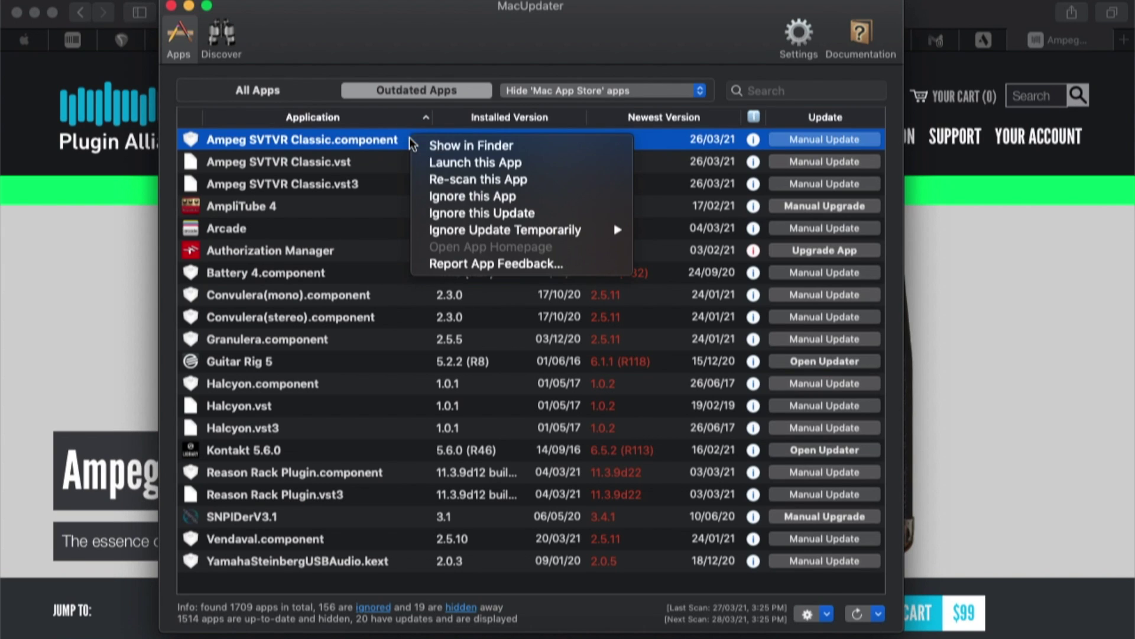
left_click(439, 179)
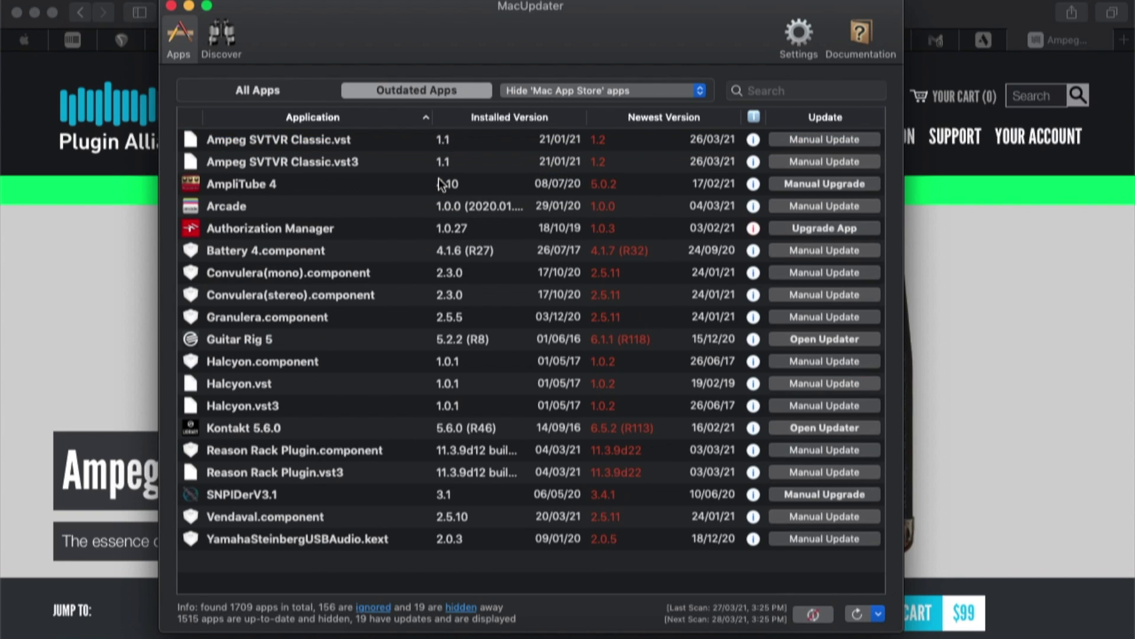
left_click(395, 137)
left_click(398, 164, "shift")
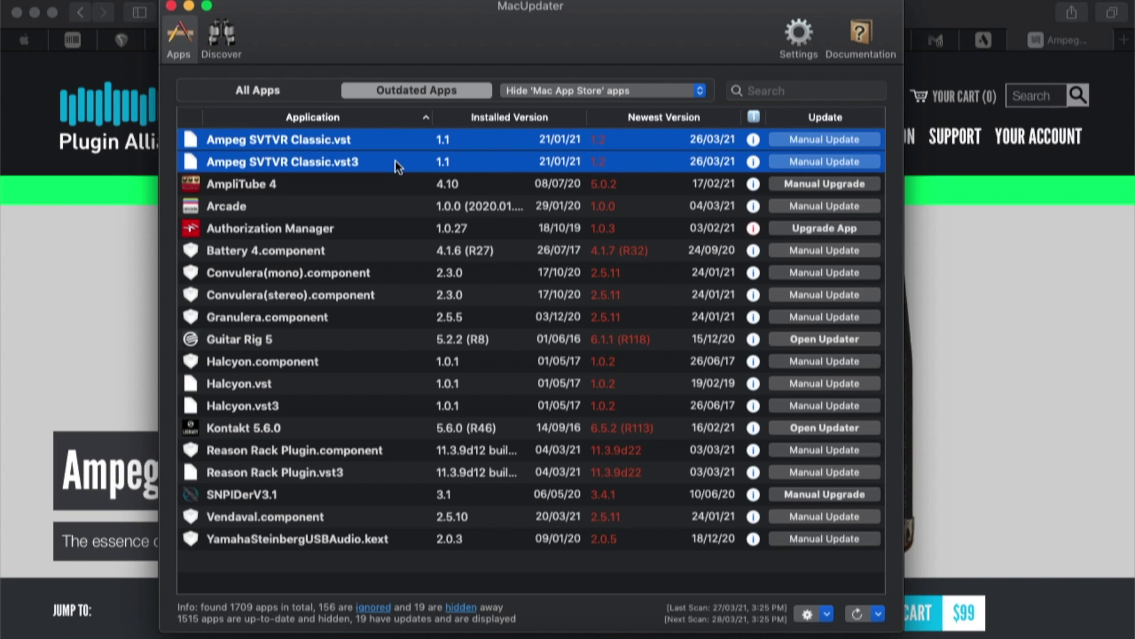
right_click(395, 161)
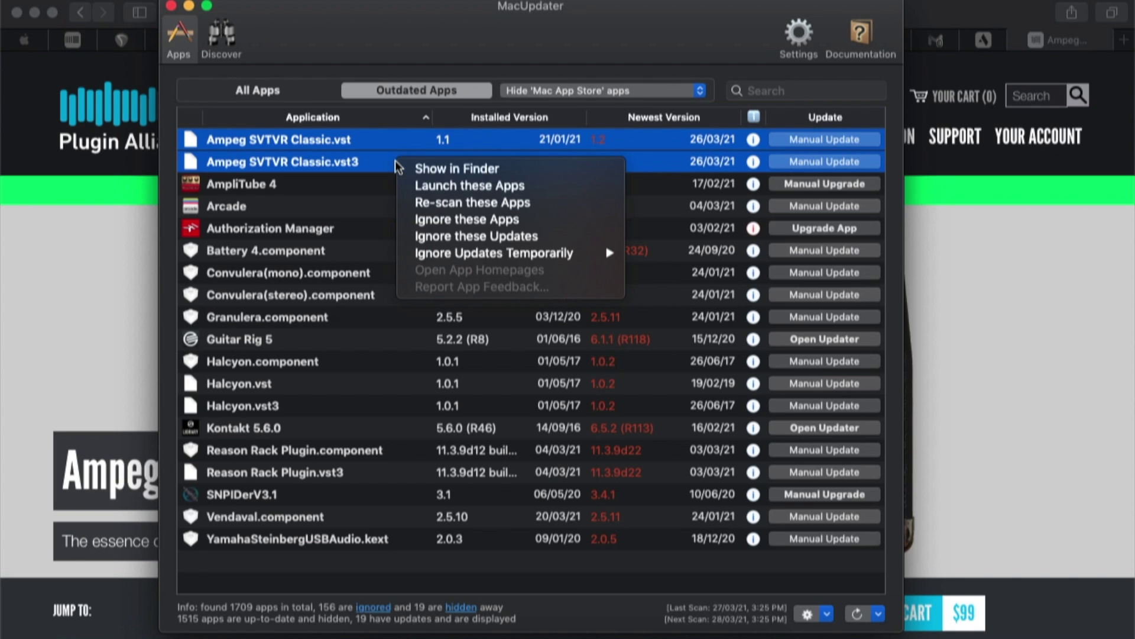
left_click(424, 204)
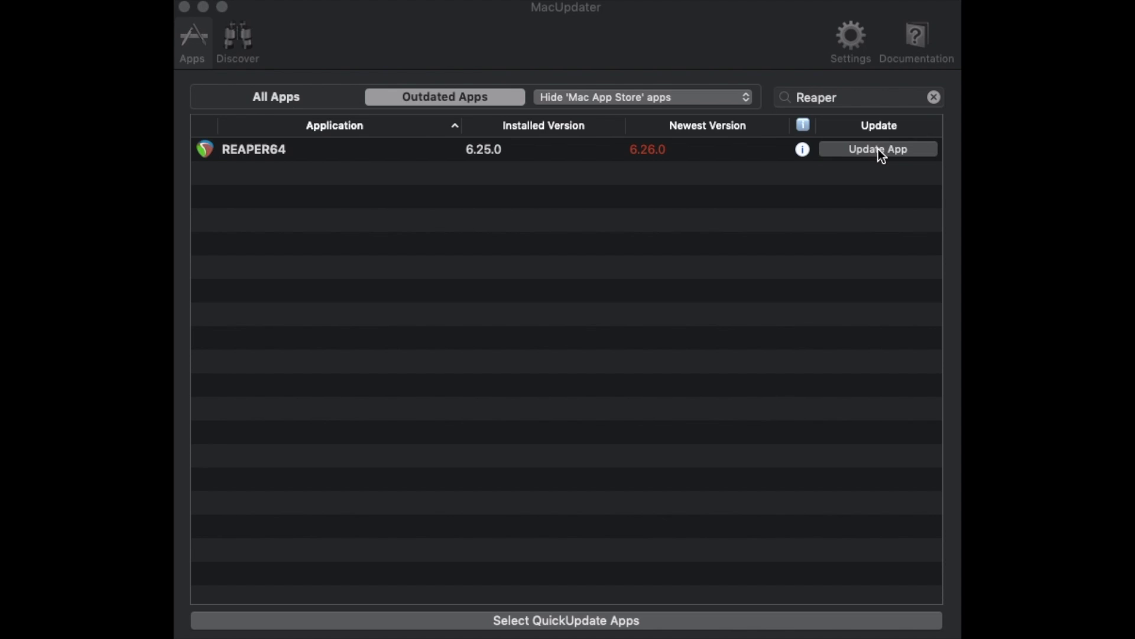
Update REAPER64 to 6.26.0, watch the download progress, and confirm the version under All Apps
left_click(876, 148)
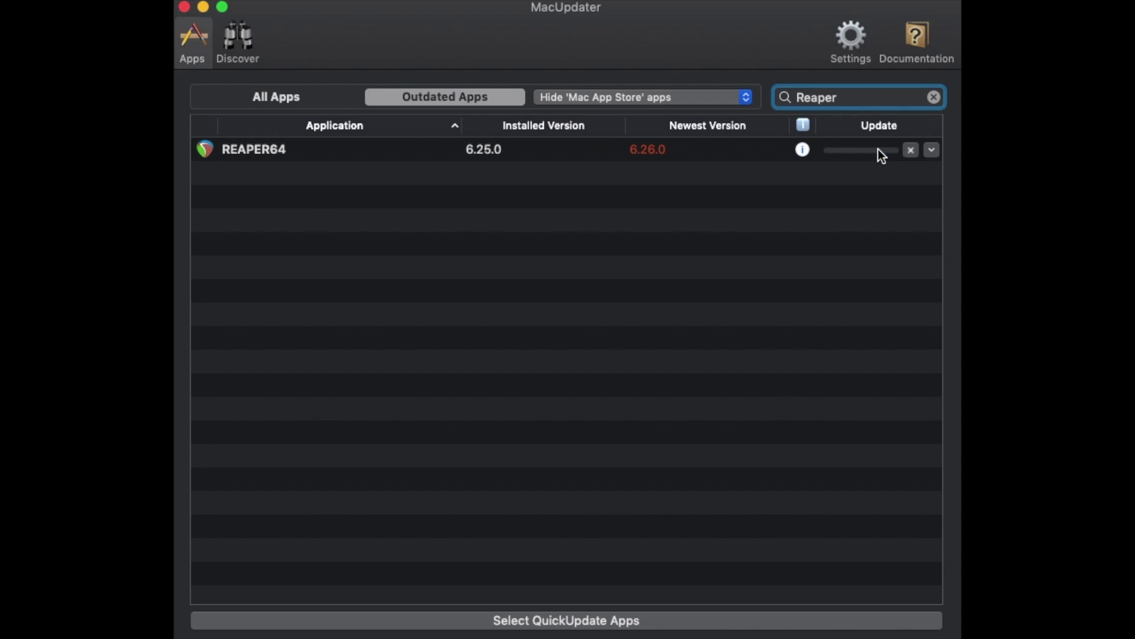
left_click(931, 151)
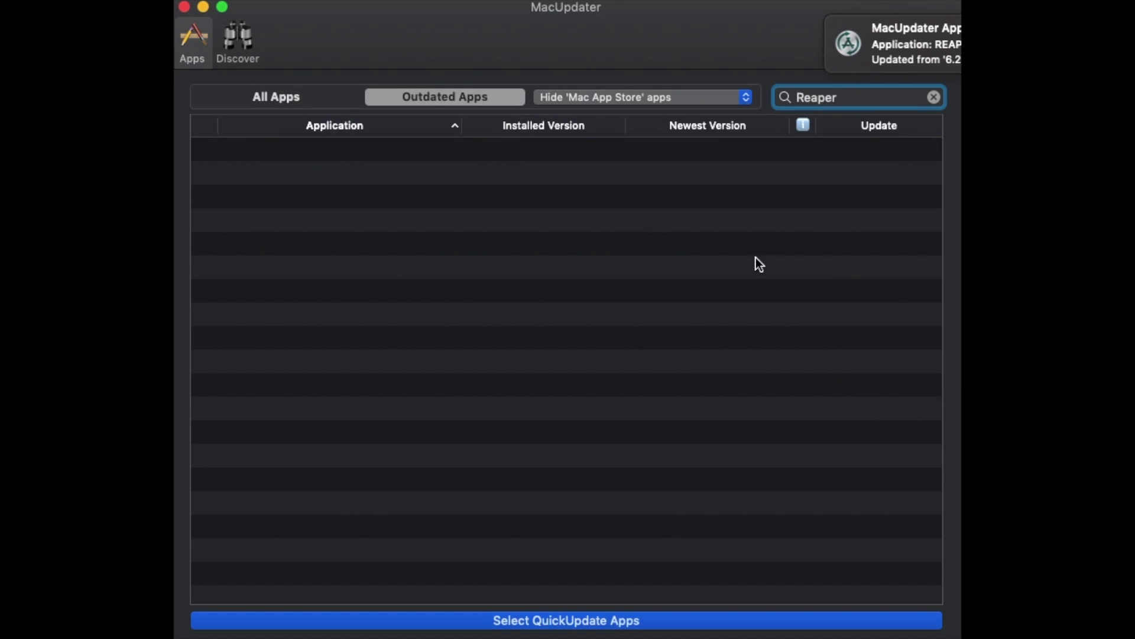
left_click(275, 96)
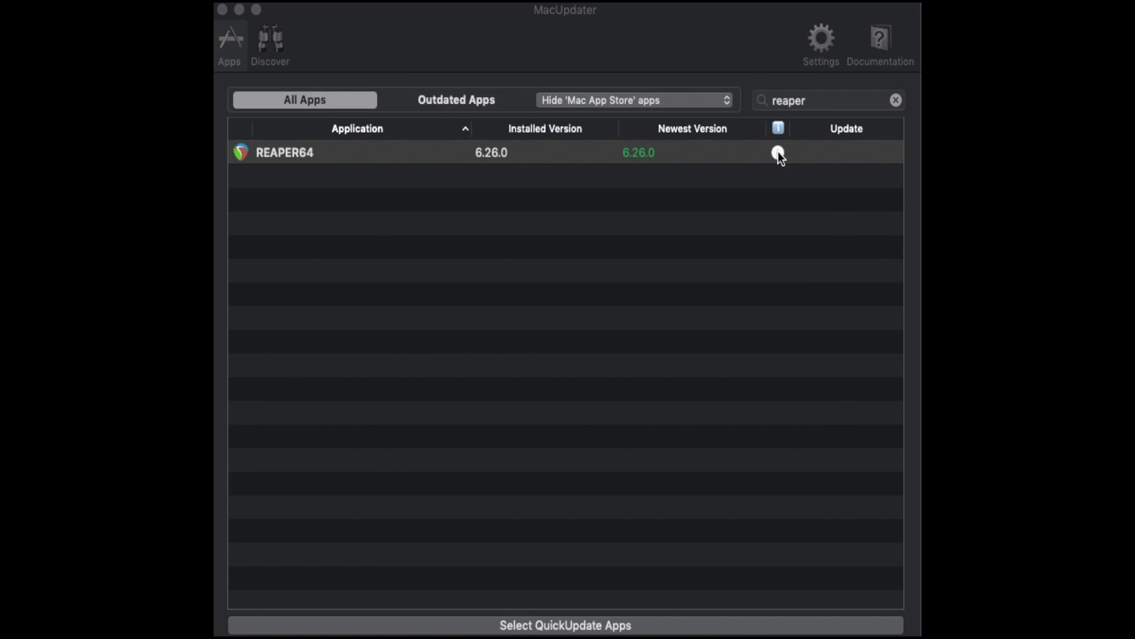
Inspect REAPER64's app details and Update Info, selecting its 30/3/21 release date
left_click(778, 152)
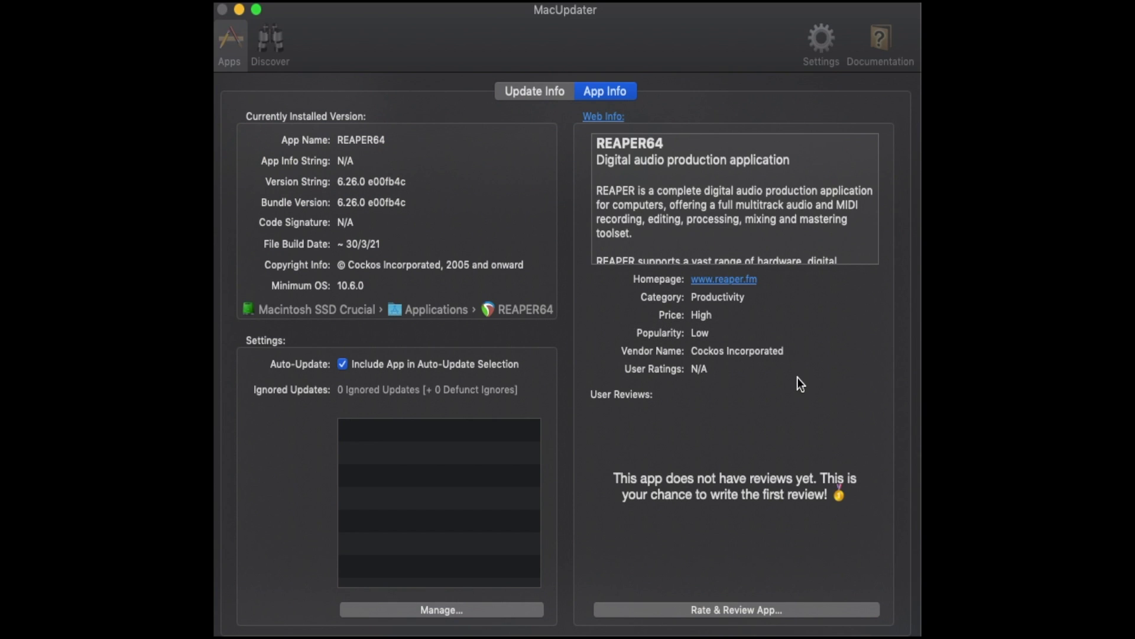
scroll(819, 237, "down", 10)
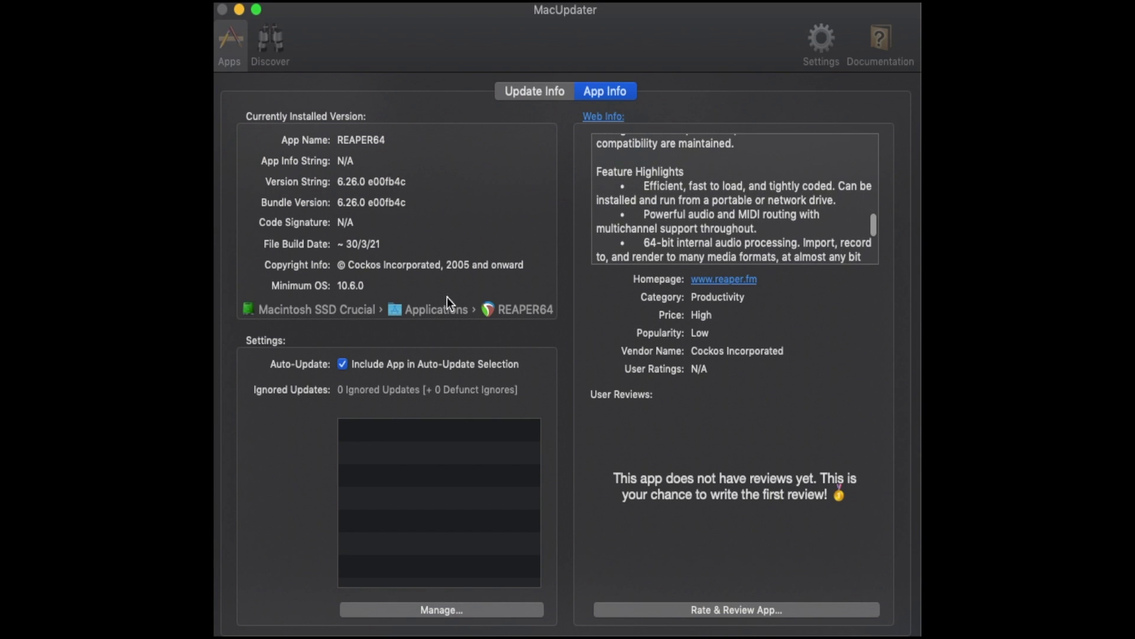
left_click(545, 96)
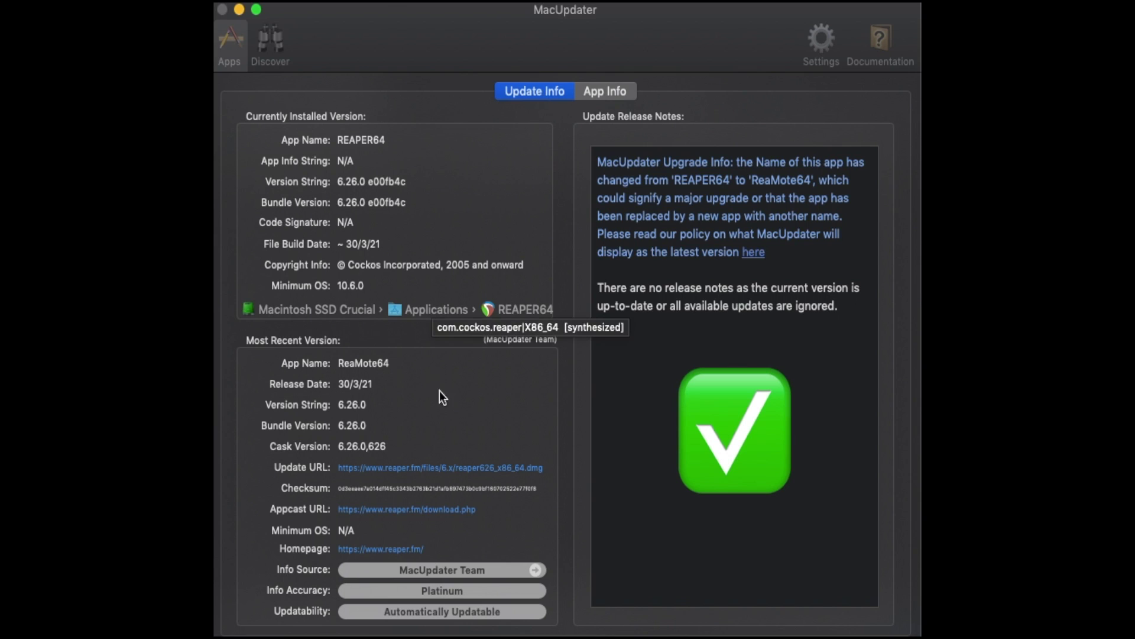
double_click(333, 381)
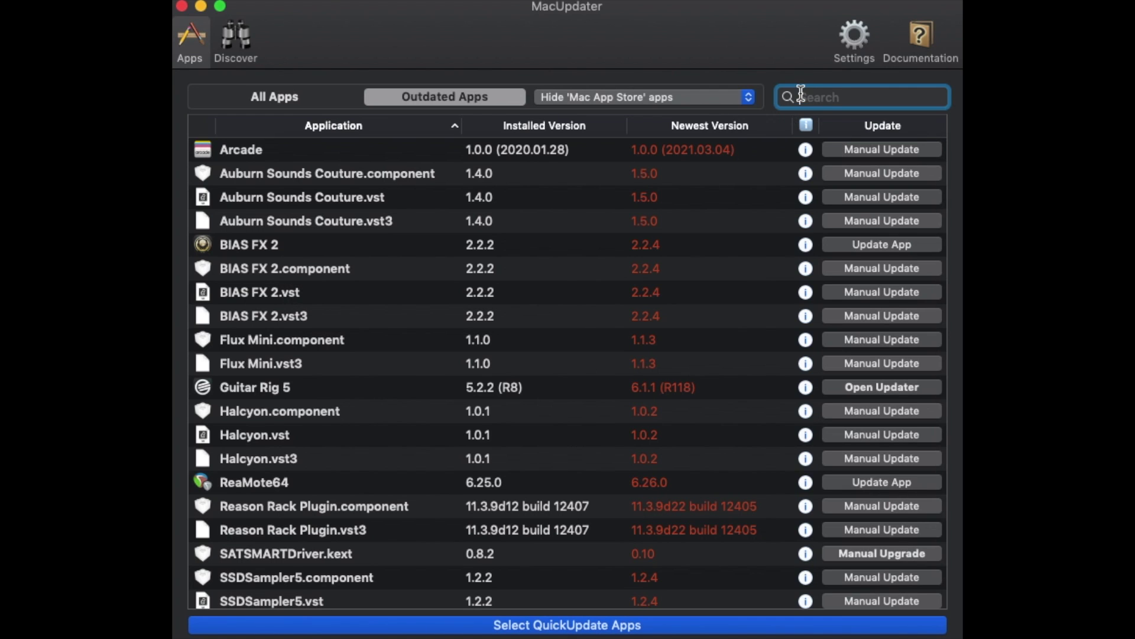
Update the BIAS FX 2 app, re-scan BIAS FX 2.component, and dismiss its manual-update notice
type("Bias FX")
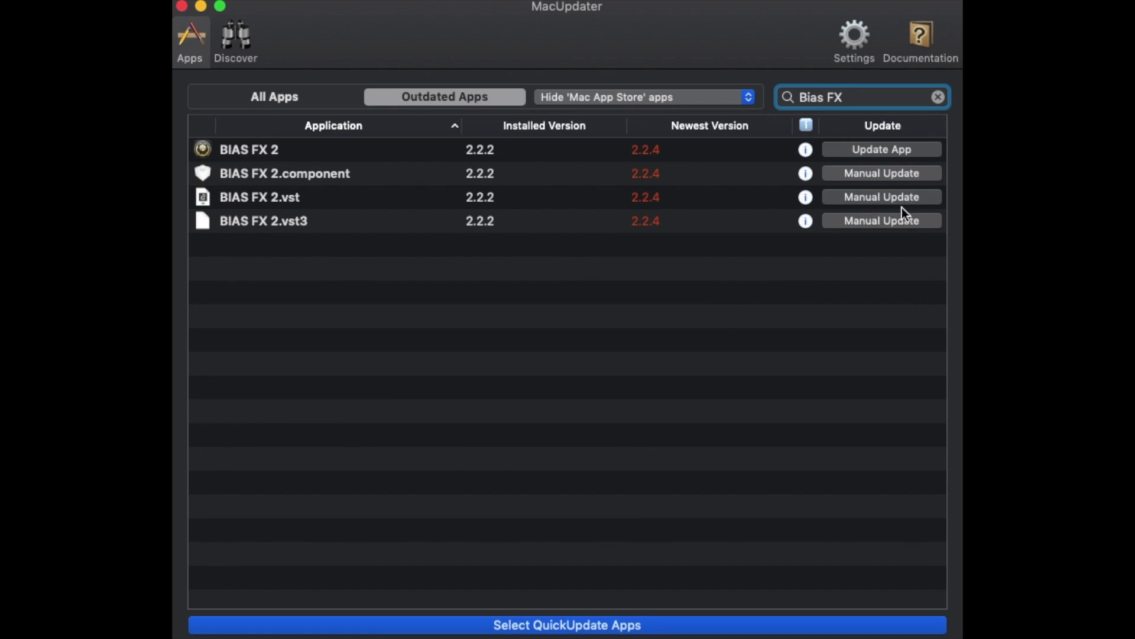
left_click(901, 151)
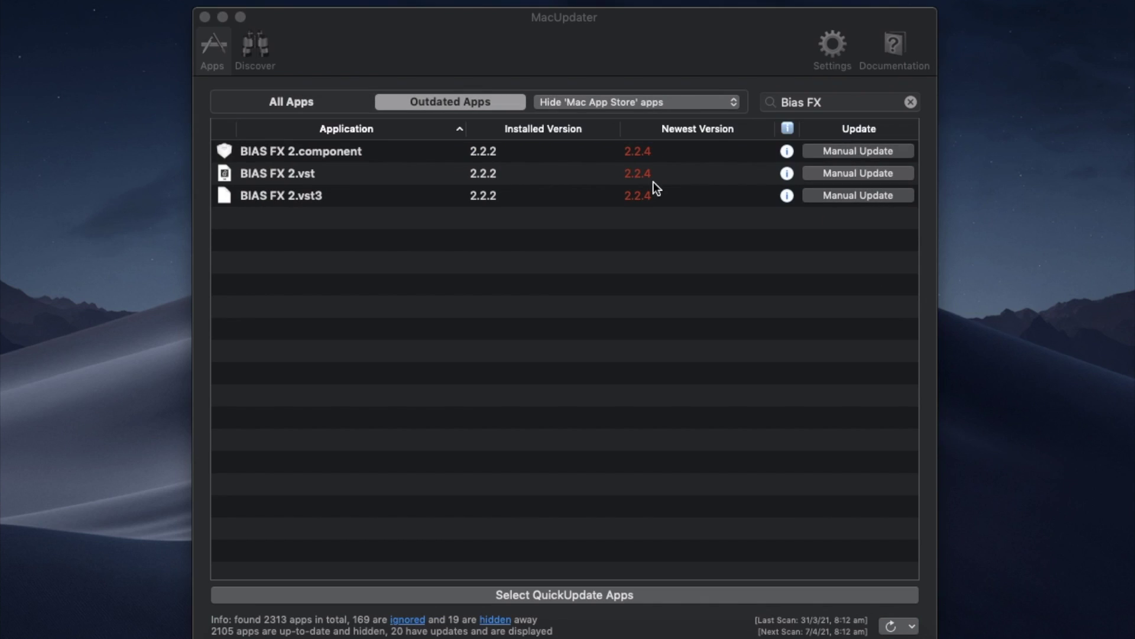
left_click(293, 148)
right_click(292, 147)
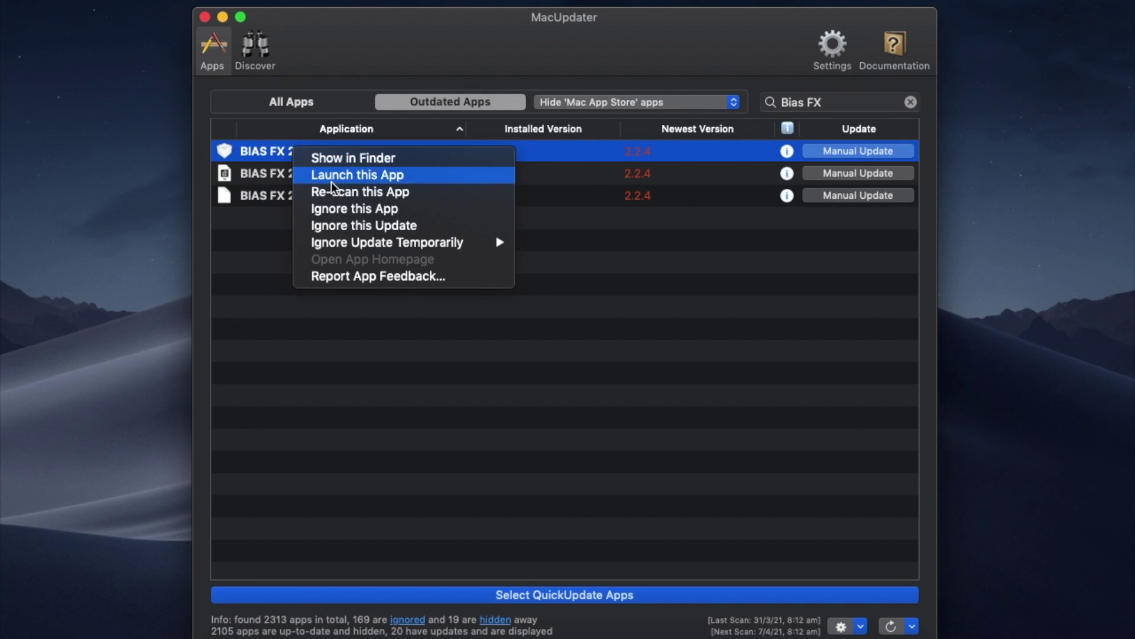
left_click(341, 191)
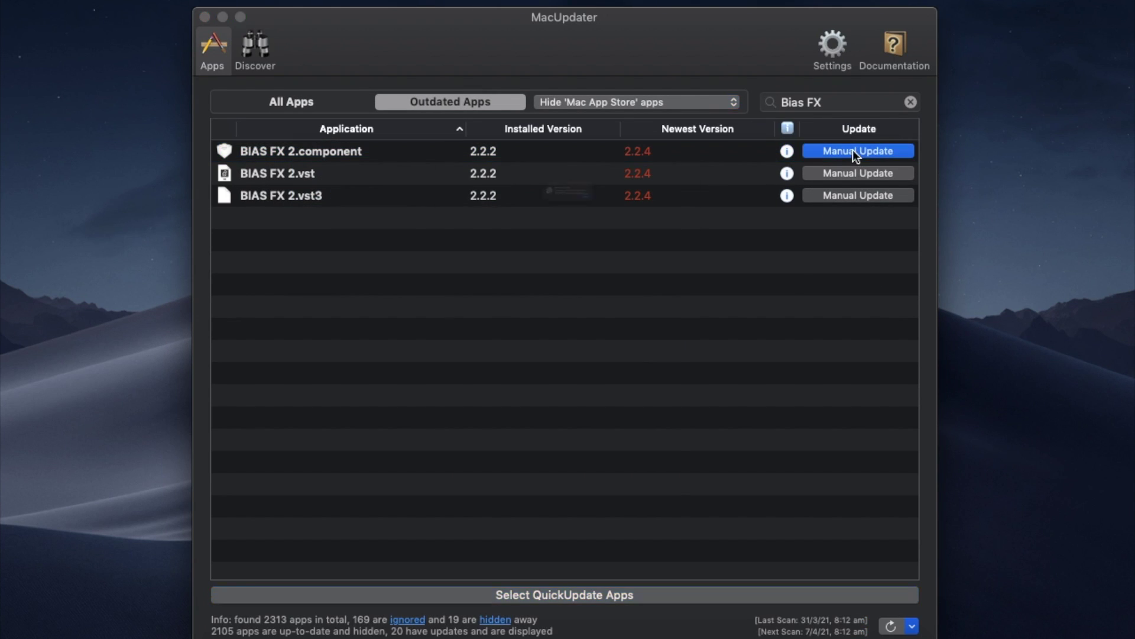
left_click(856, 151)
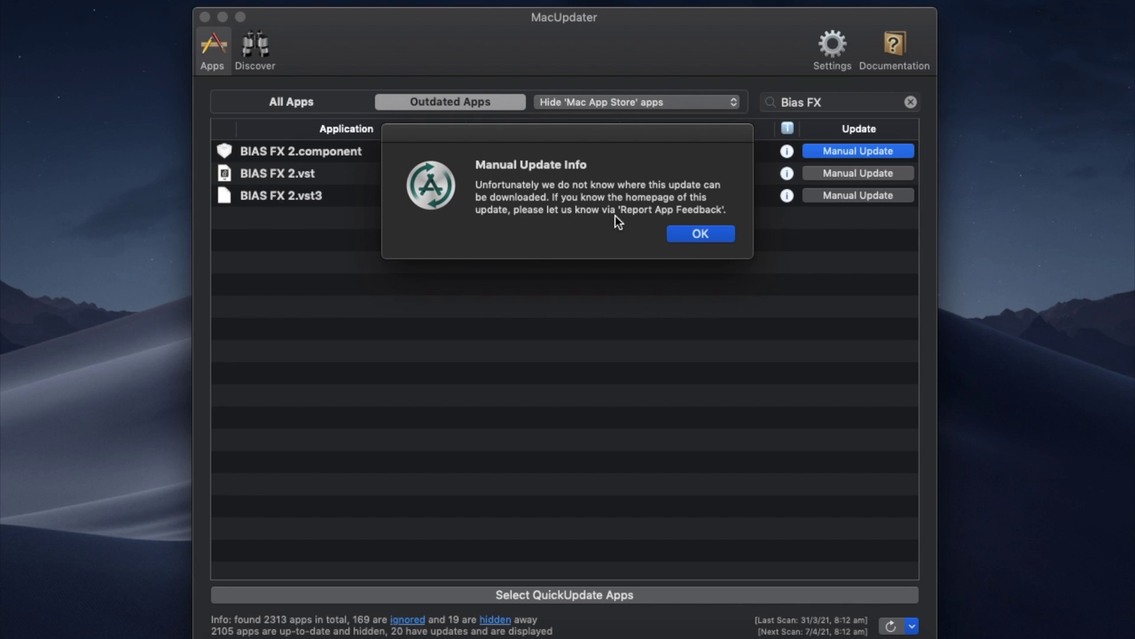
left_click(700, 235)
Search Safari for 'positive grid bias fx', open the Positive Grid site and accept cookies
left_click(290, 628)
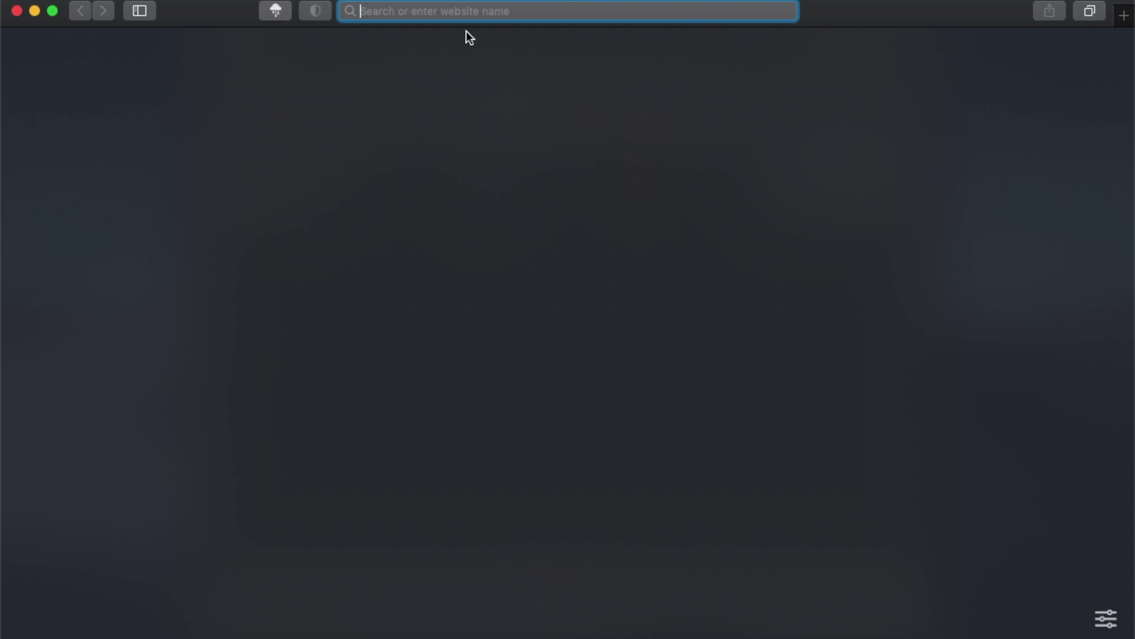
type("positive g")
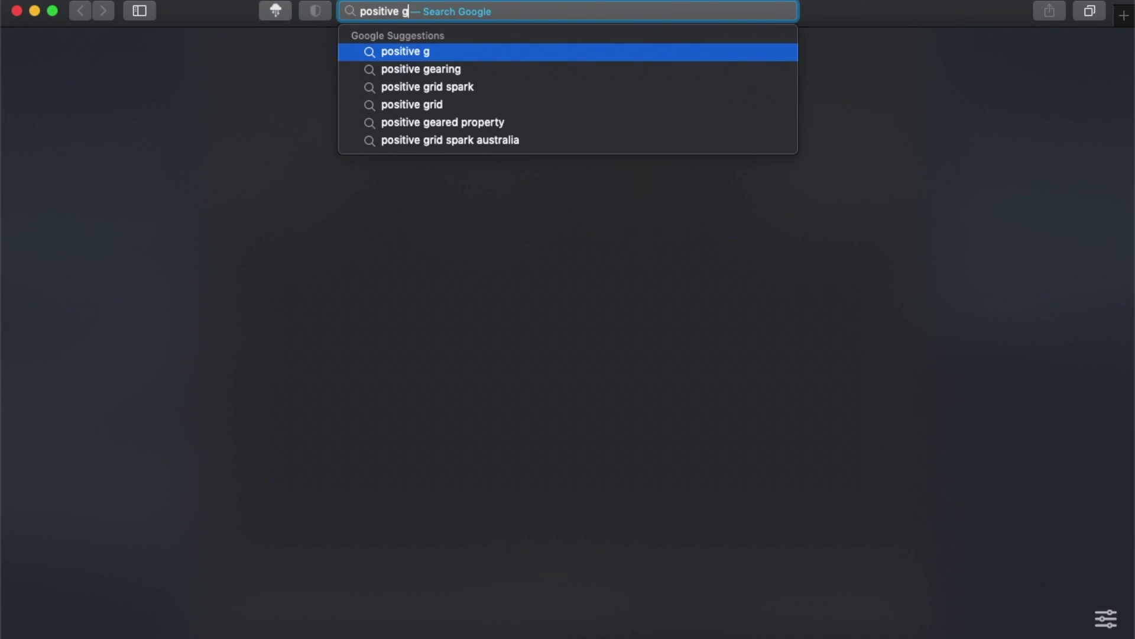
type("rid bias fx")
key("Return")
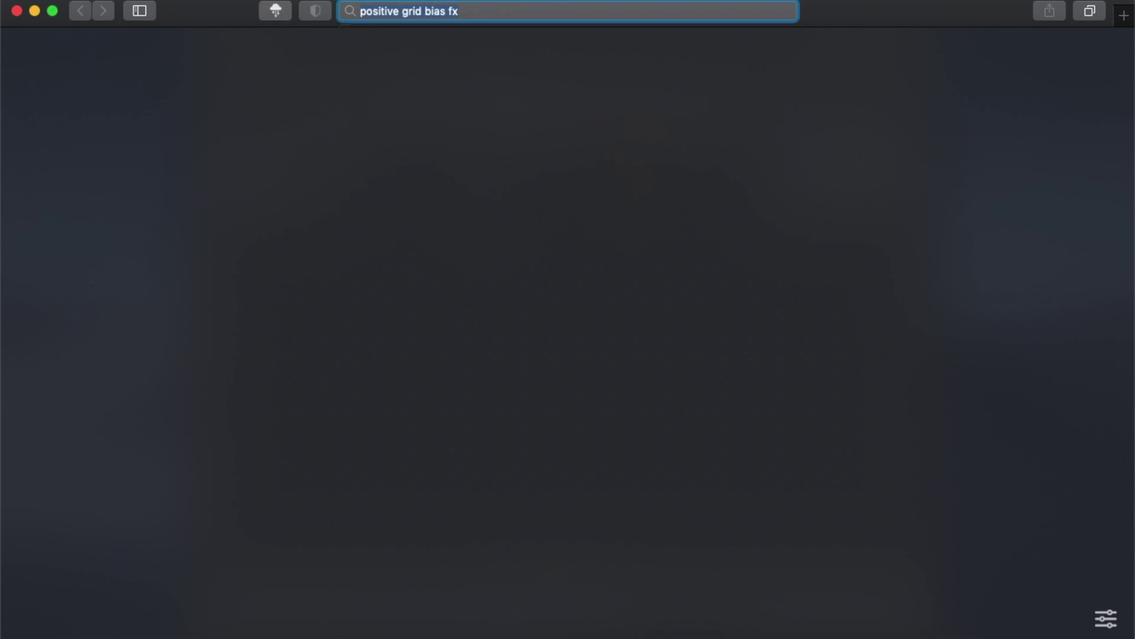
scroll(420, 463, "down", 2)
left_click(420, 460)
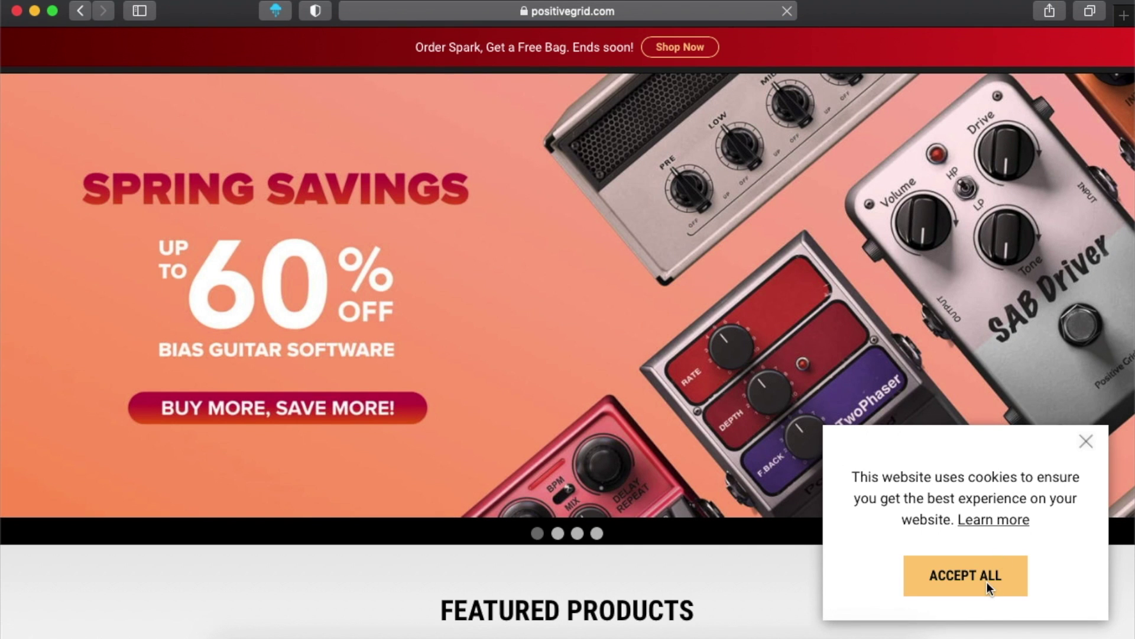
left_click(988, 580)
Sign in to the Positive Grid account using the saved credentials
mouse_move(1052, 101)
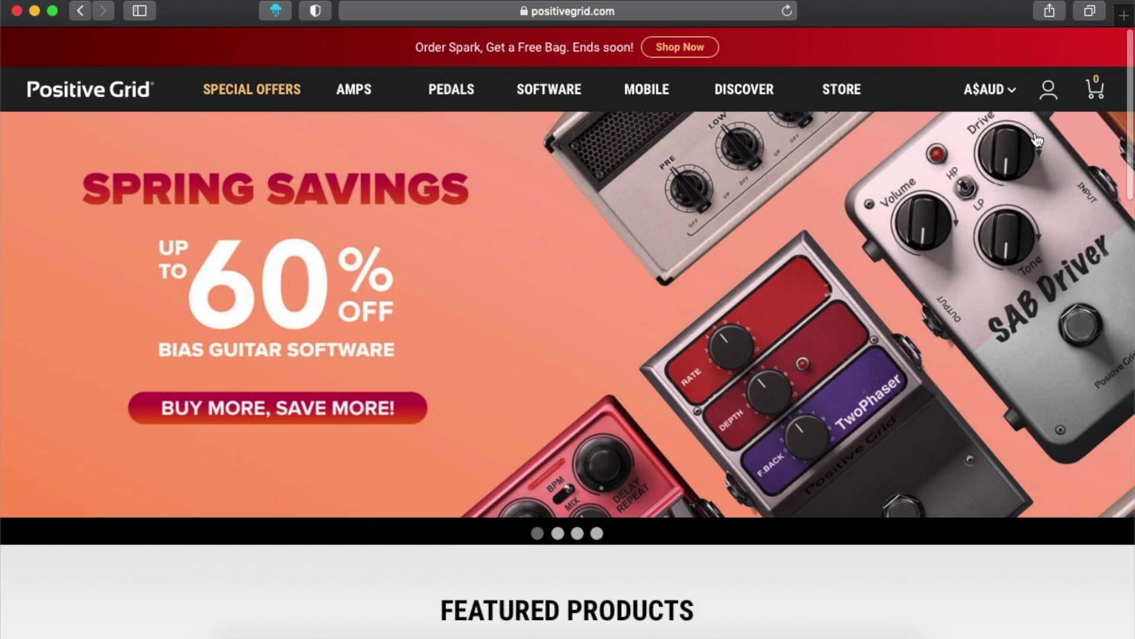
left_click(924, 176)
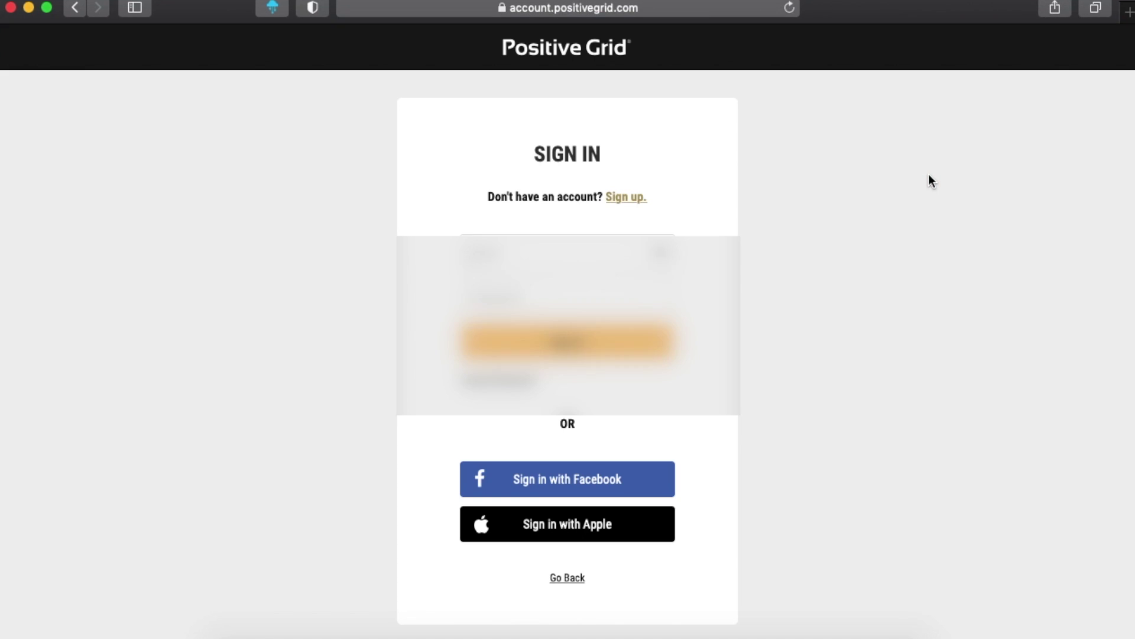
left_click(567, 290)
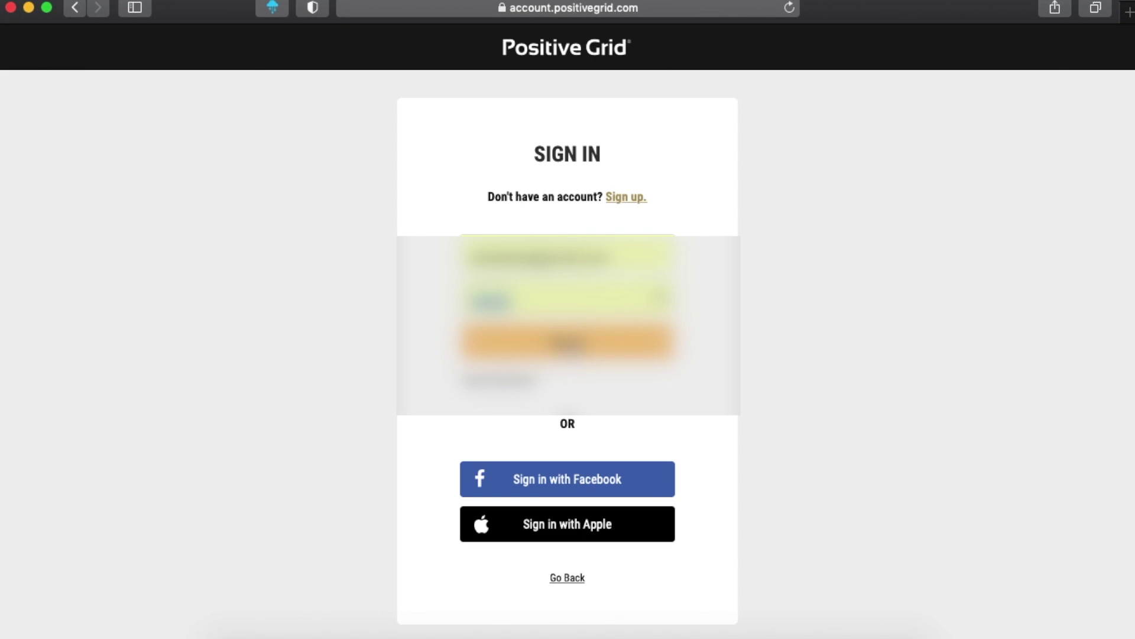
left_click(569, 343)
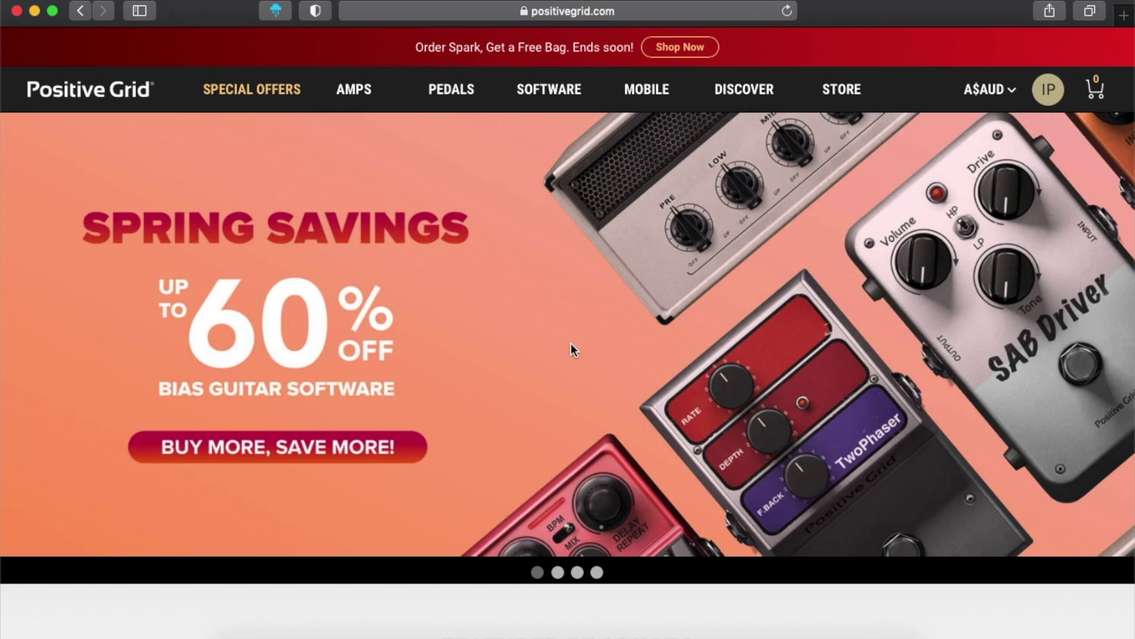
From the Download Page, download and allow the BIAS FX 2 macOS AU/VST installer
mouse_move(1049, 89)
left_click(950, 293)
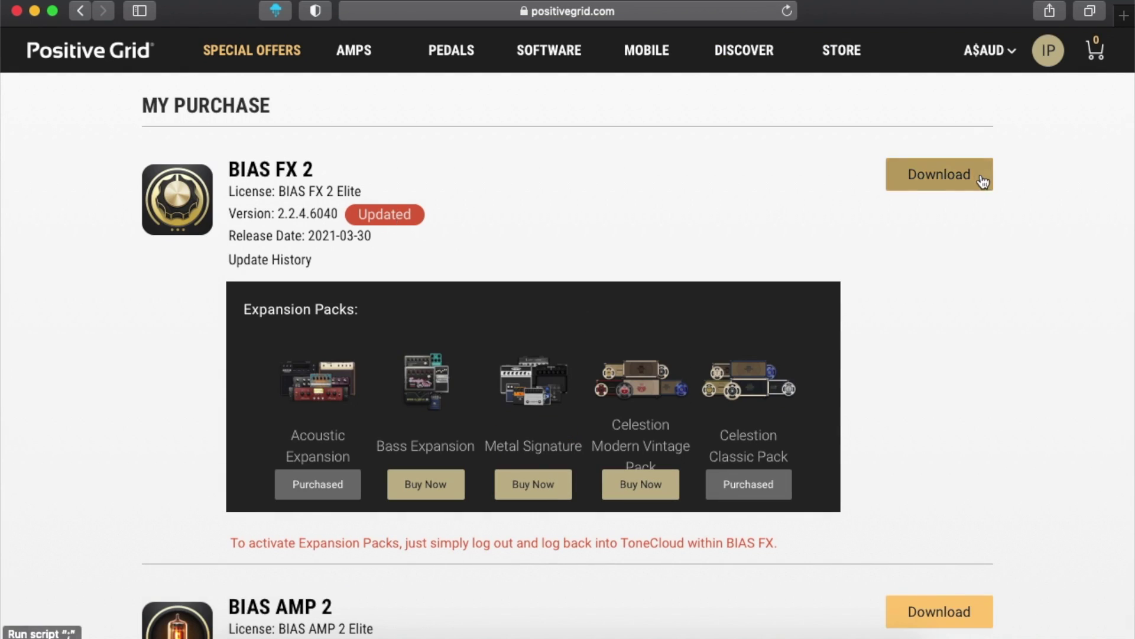
left_click(982, 174)
left_click(566, 432)
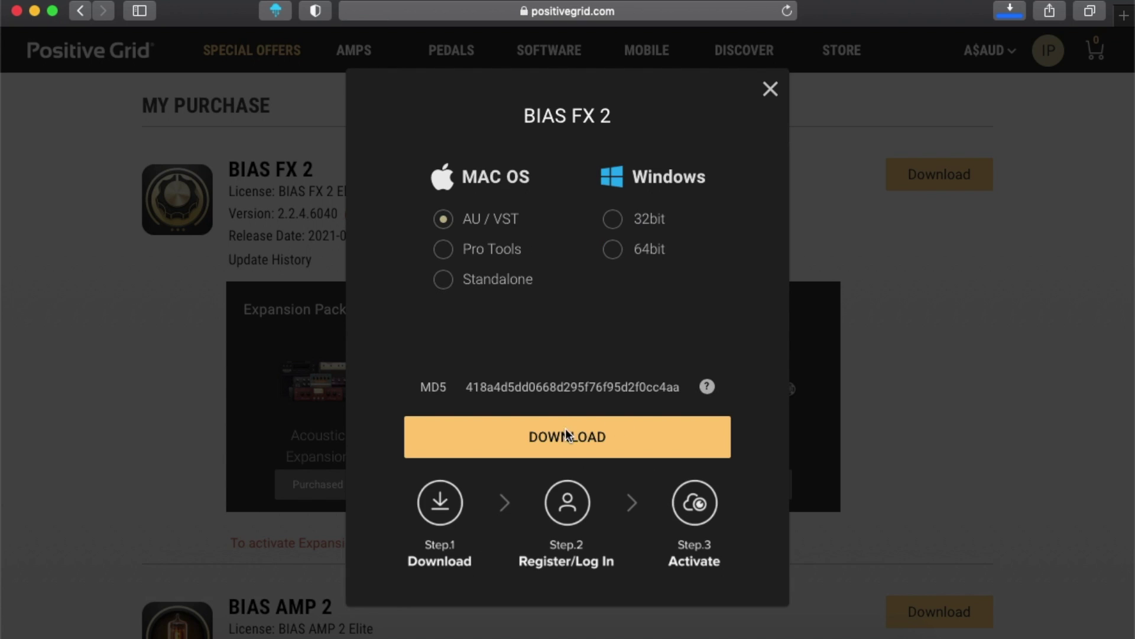
left_click(735, 377)
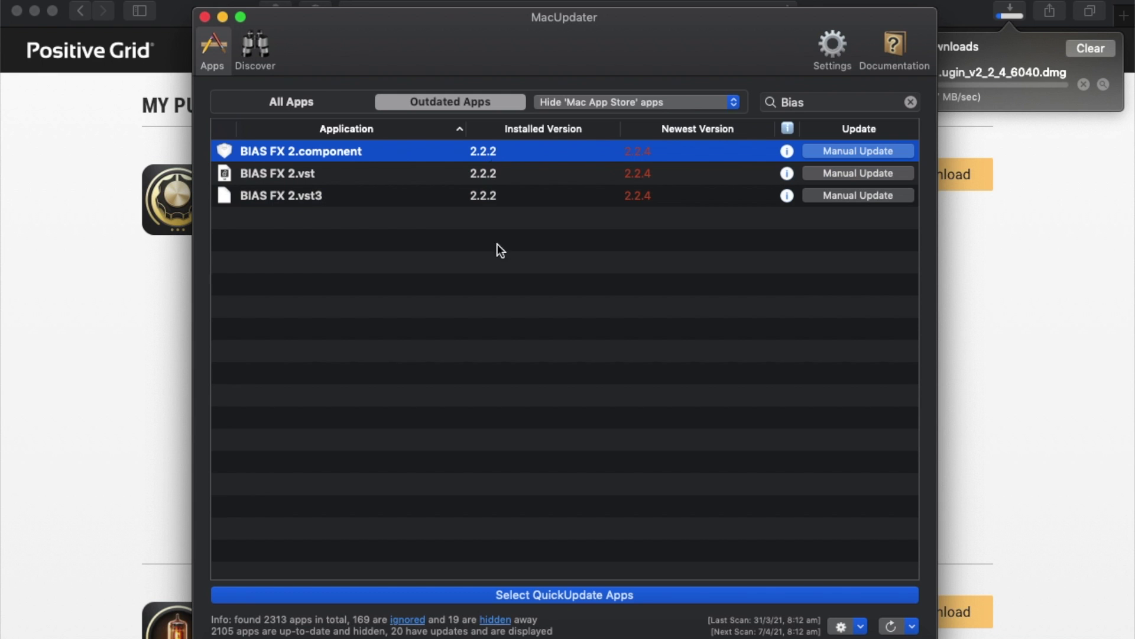
Email a 'Some other issue' report noting 'Here Bias FX is by Positive Grid' plus the download link
right_click(485, 151)
left_click(540, 277)
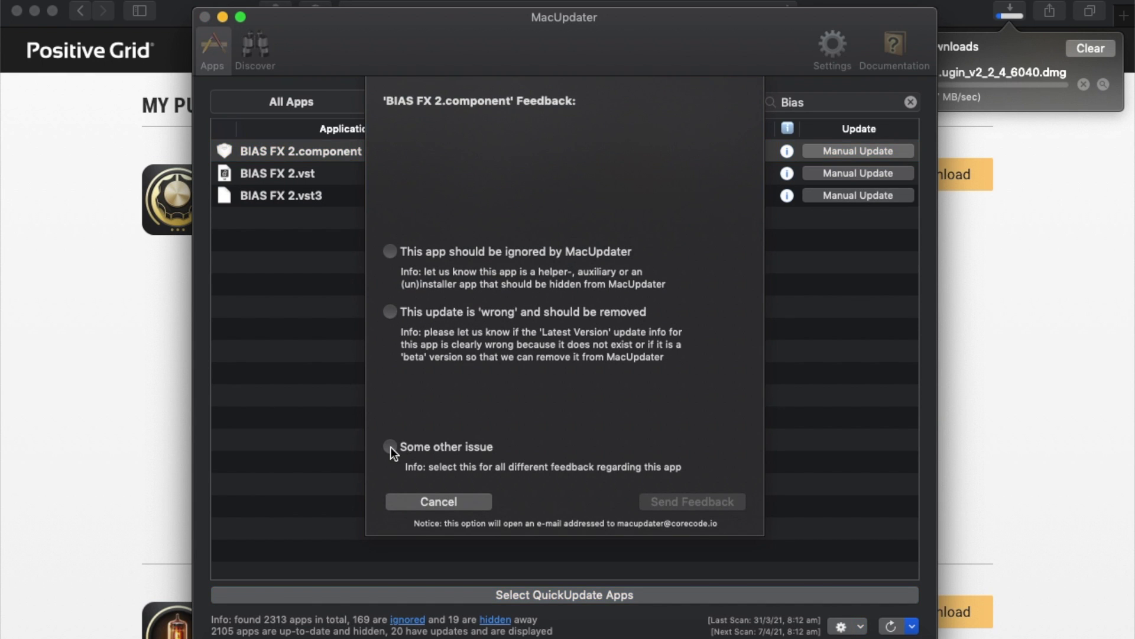
left_click(391, 443)
left_click(694, 500)
left_click(424, 133)
key("Return")
key("Return")
type("H")
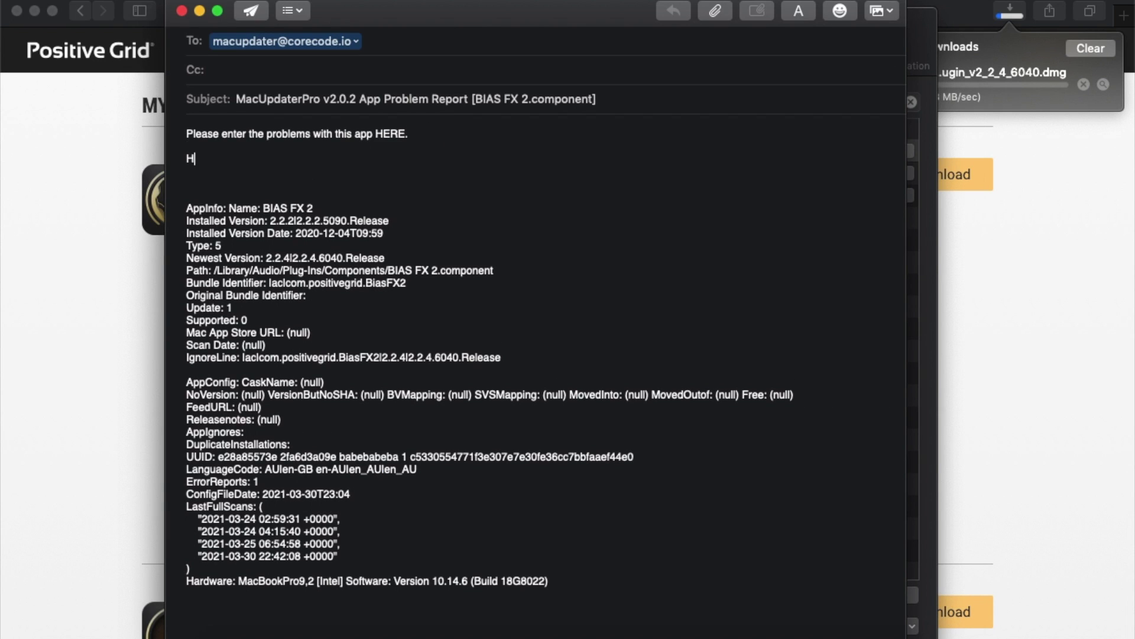
type("ere Bias FX is b")
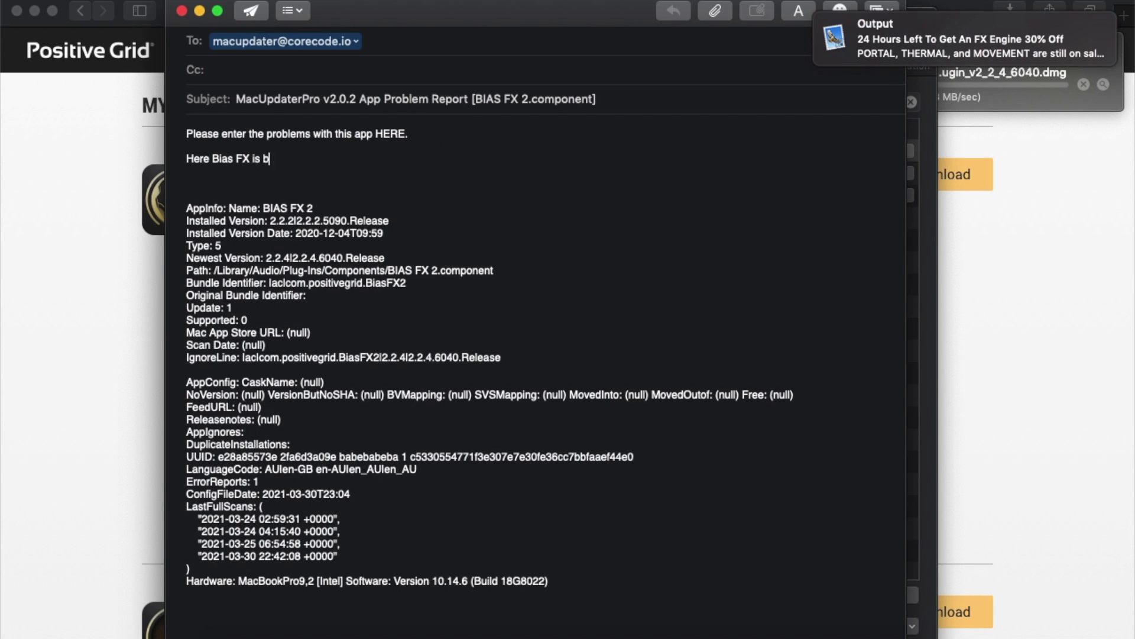
type("y Positive Grid")
key("Return")
key("Return")
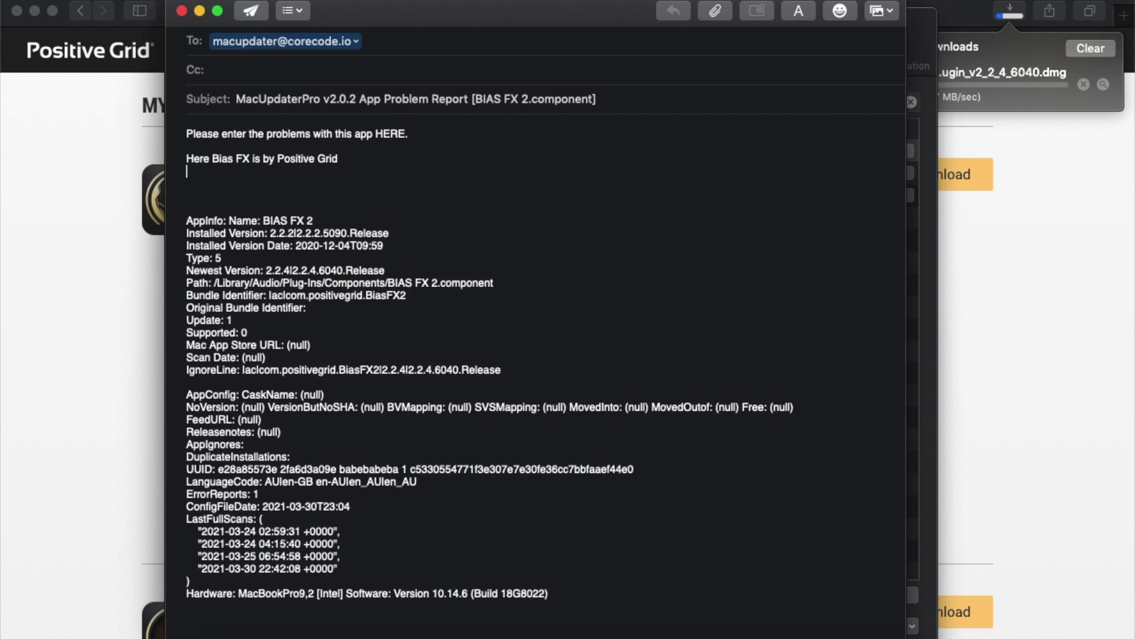
type("https://www.positivegrid.com/download/")
left_click(251, 11)
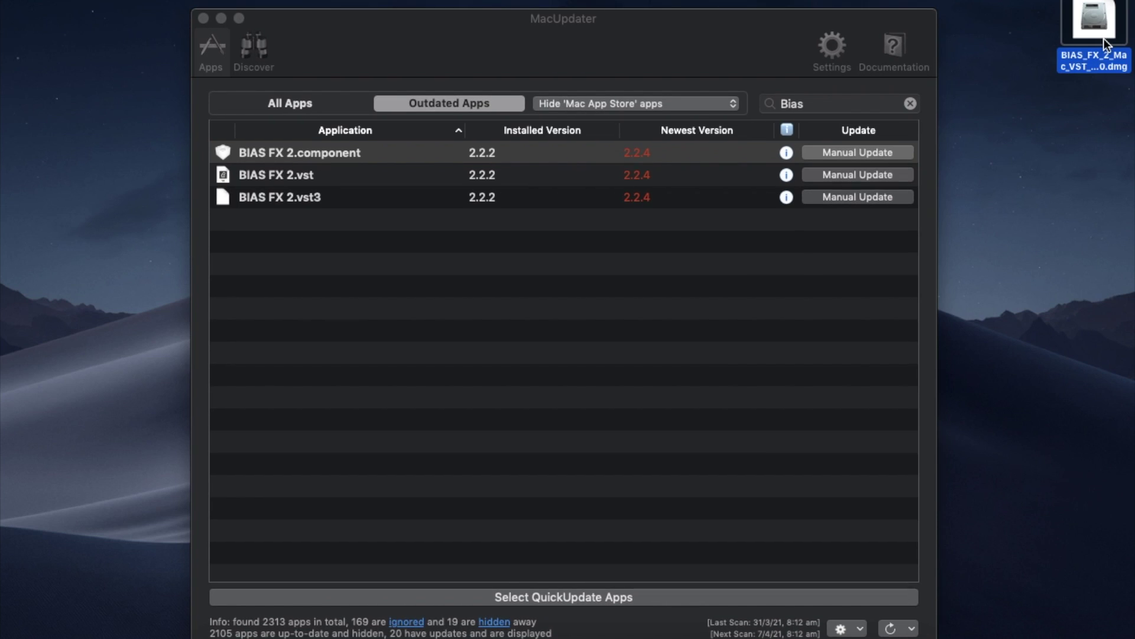
Preview the downloaded BIAS FX 2 disk image, then mount it to show BIAS_FX_2_Plugin_VST_AU.pkg
key("space")
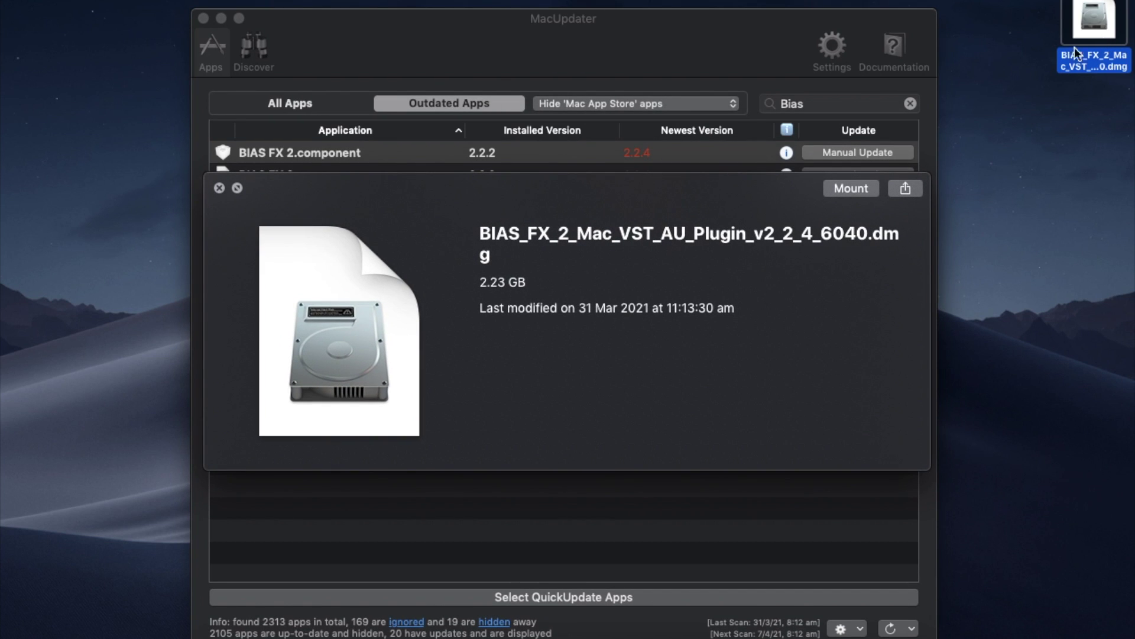
left_click_drag(627, 182, 627, 230)
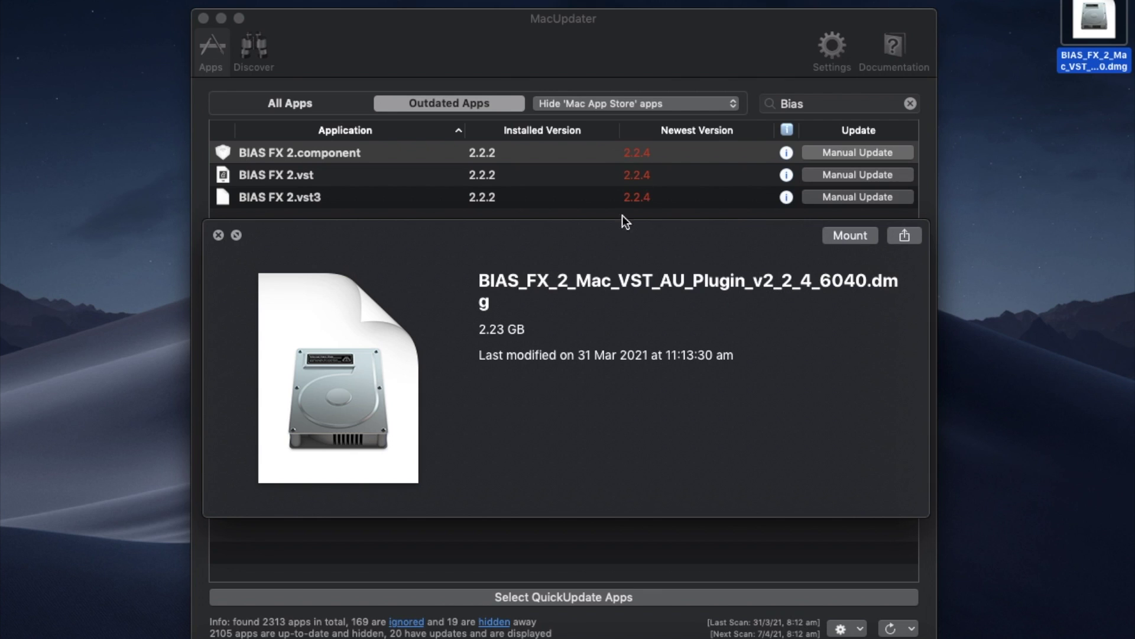
left_click(218, 235)
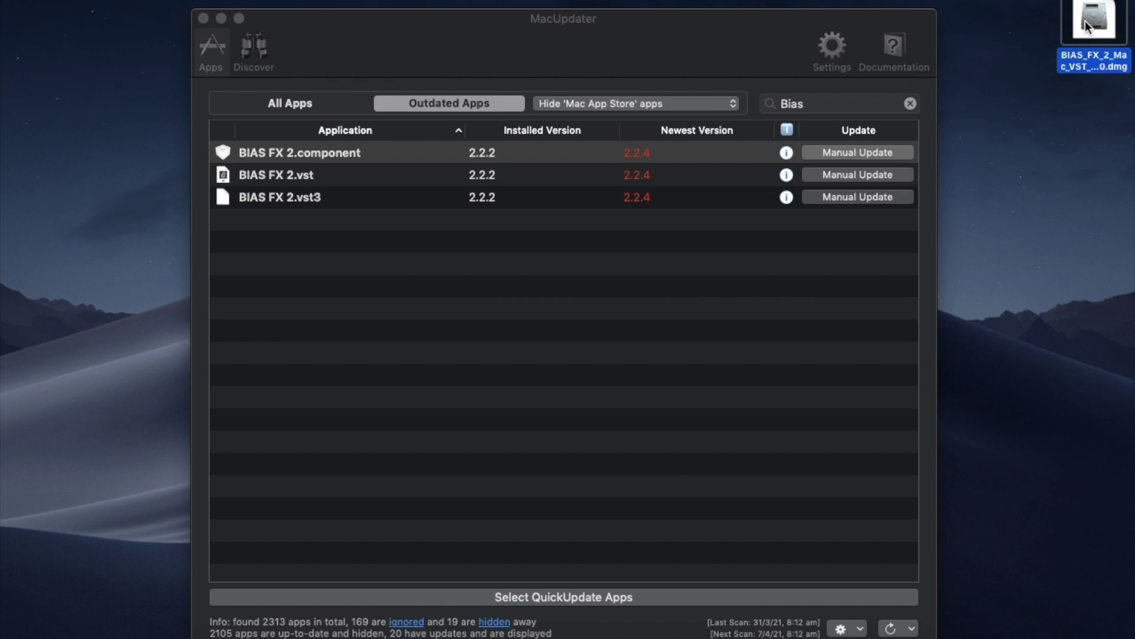
double_click(1084, 20)
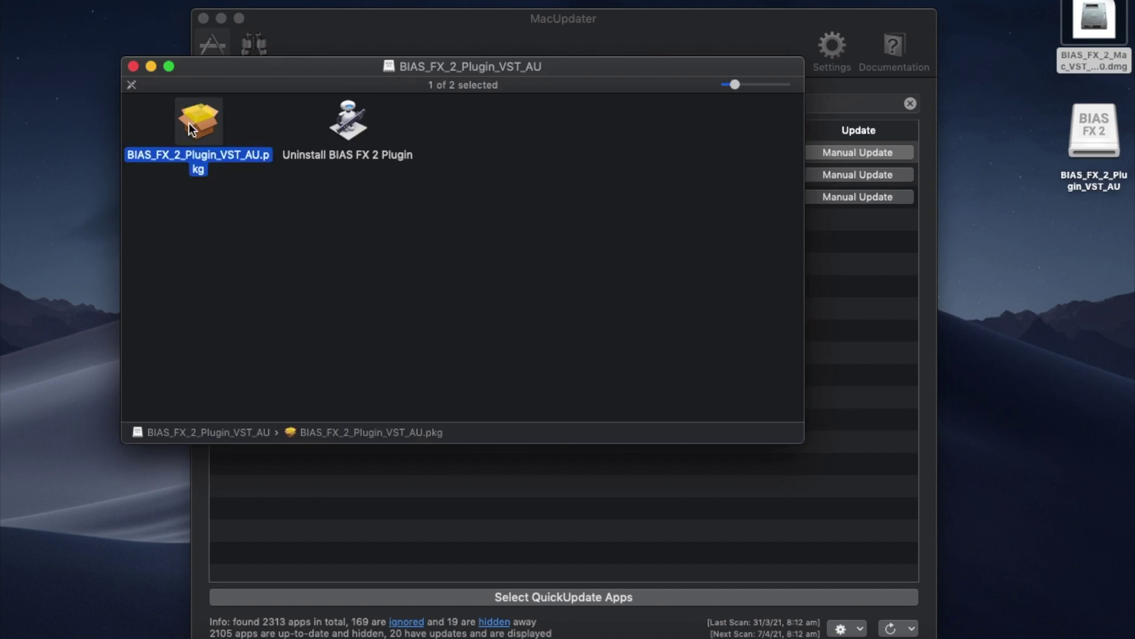
Launch BIAS_FX_2_Plugin_VST_AU.pkg and allow the installer to run
double_click(198, 122)
left_click(692, 223)
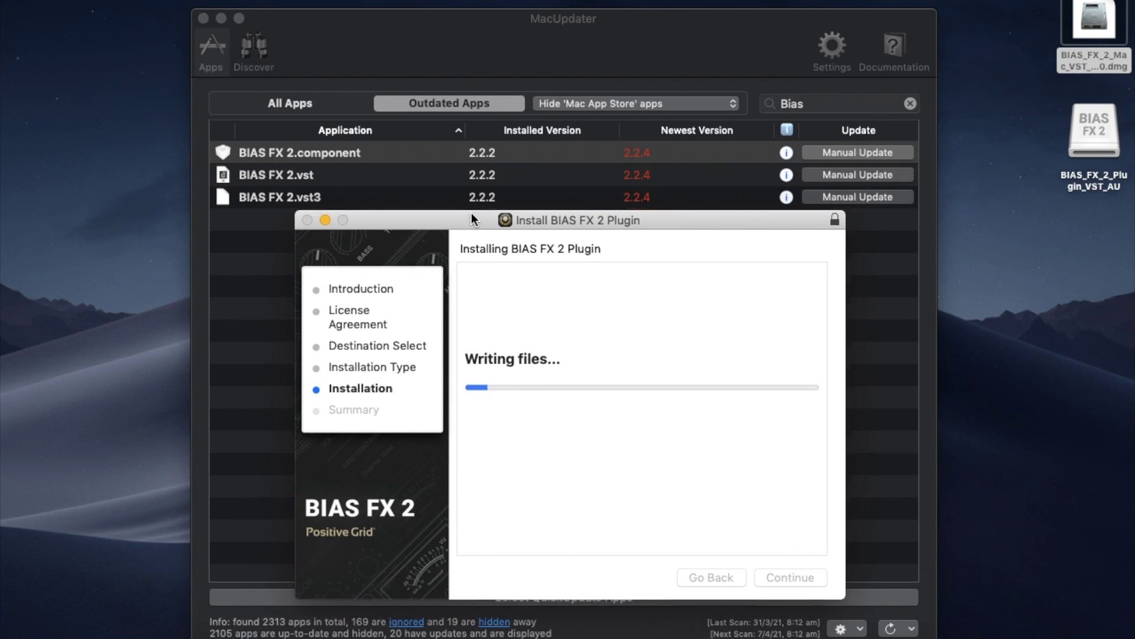
left_click_drag(471, 219, 471, 220)
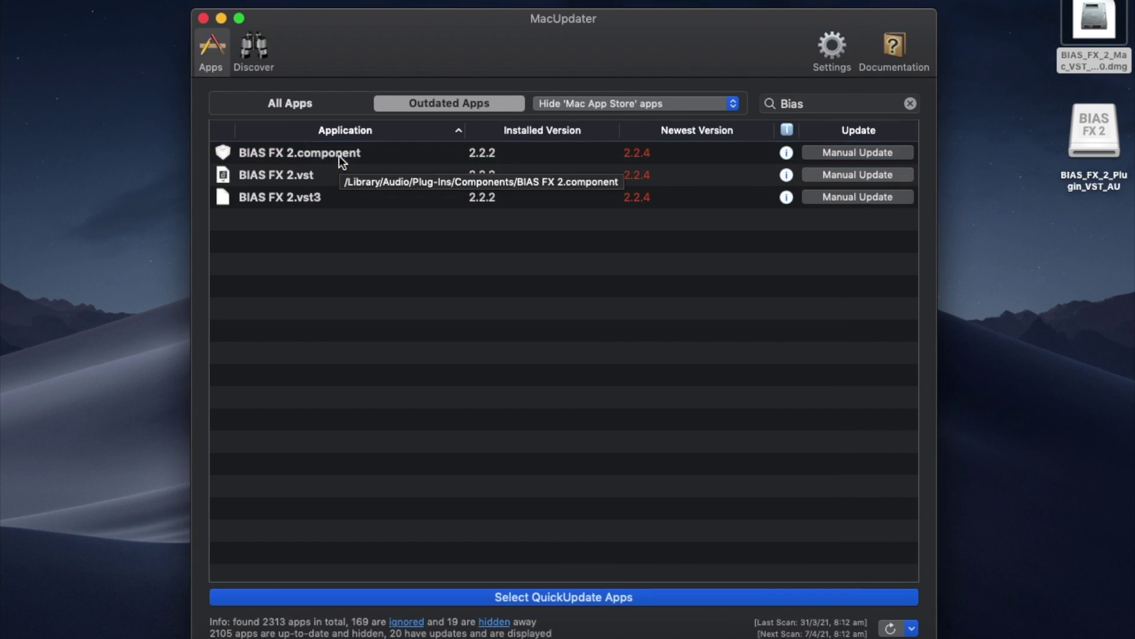
Re-scan the three BIAS FX 2 plugin entries in the plugin list
left_click(338, 155)
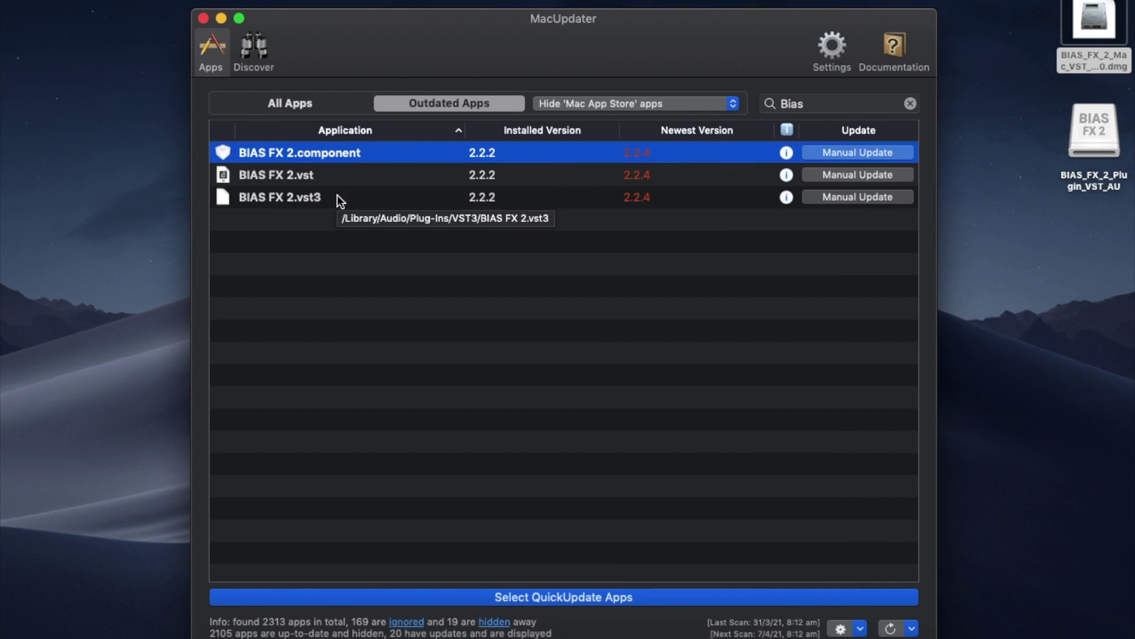
left_click(337, 197, "shift")
right_click(337, 197)
left_click(429, 239)
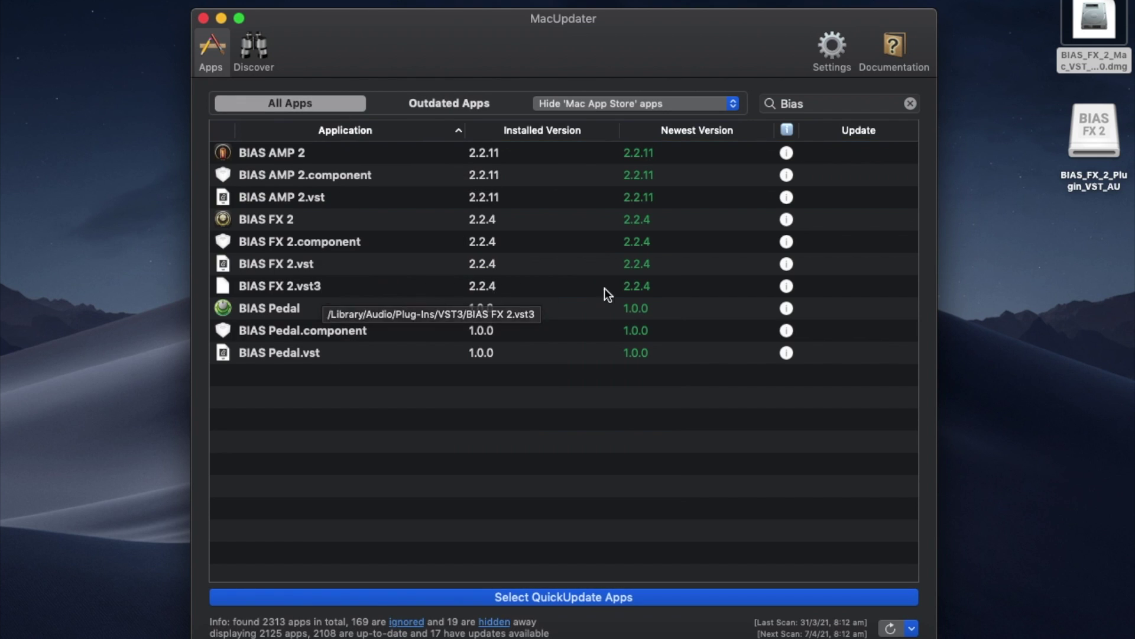
Check the BIAS FX 2 App Info page showing installed version 2.2.4
left_click(787, 219)
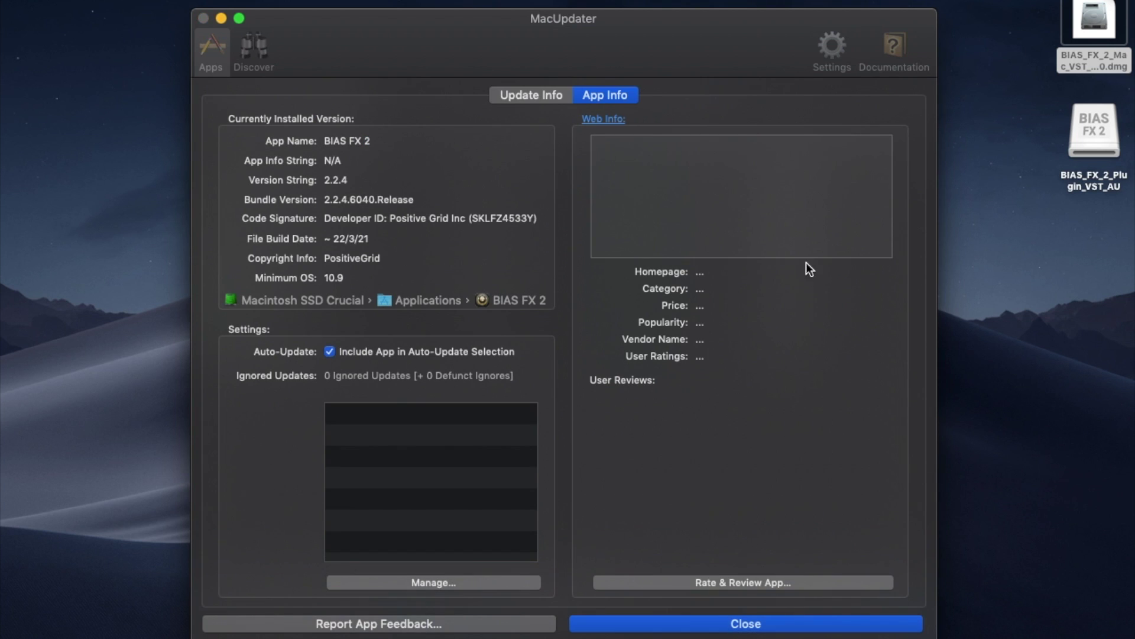
scroll(761, 219, "down", 3)
scroll(761, 218, "up", 5)
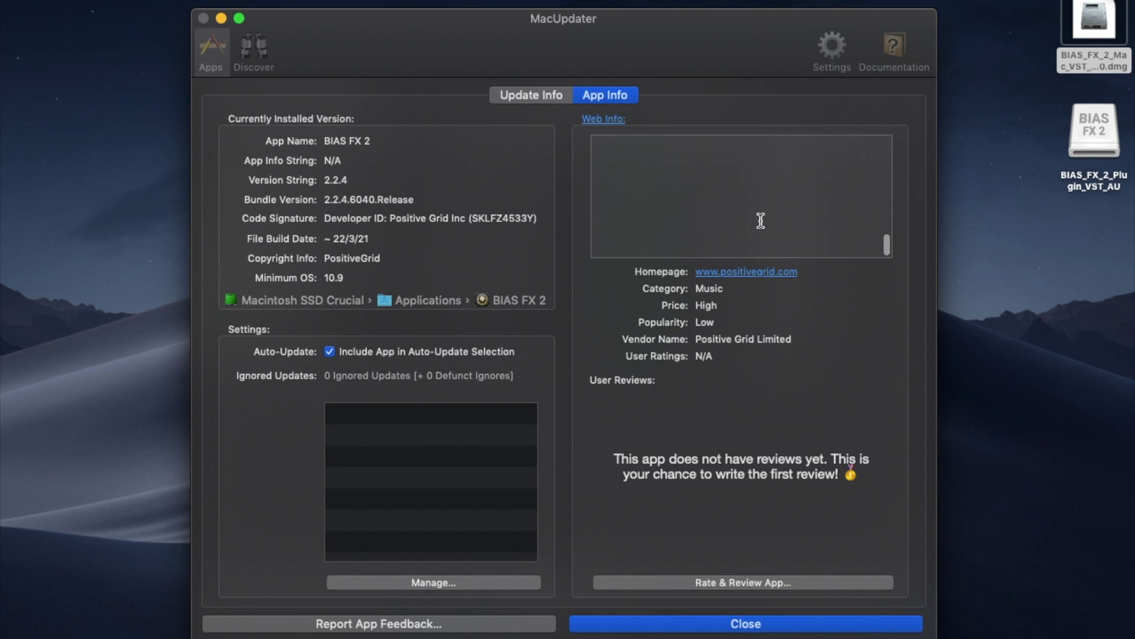